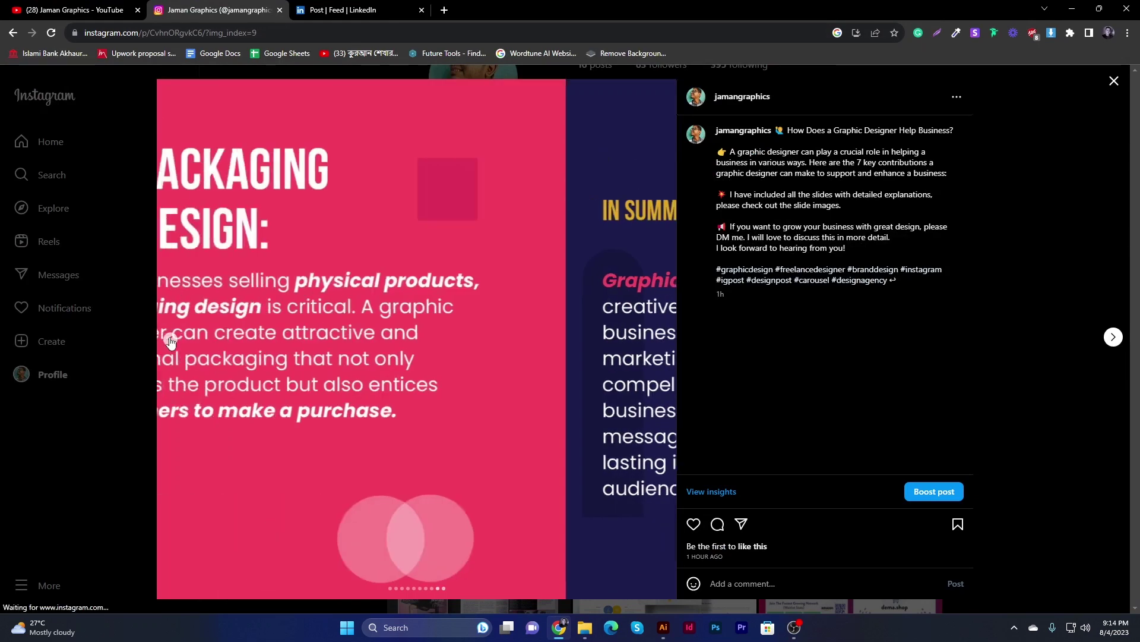
# Browse the Instagram carousel post back through its slides to the first one
pyautogui.click(170, 338)
pyautogui.click(170, 339)
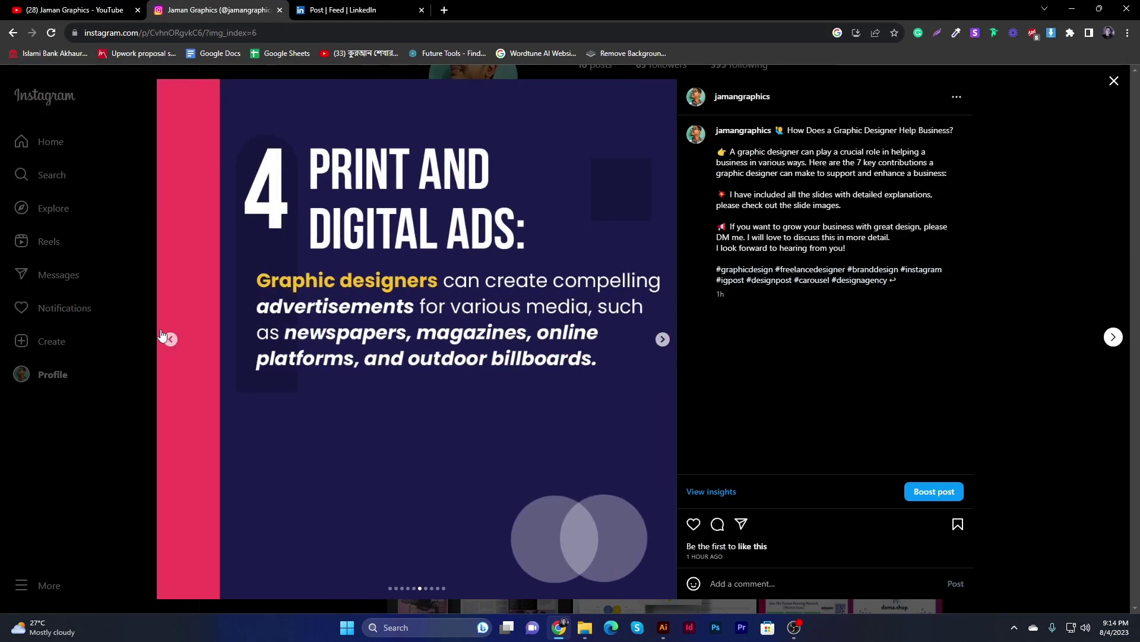
pyautogui.click(170, 341)
pyautogui.click(173, 343)
pyautogui.click(171, 340)
pyautogui.click(171, 340)
pyautogui.click(172, 341)
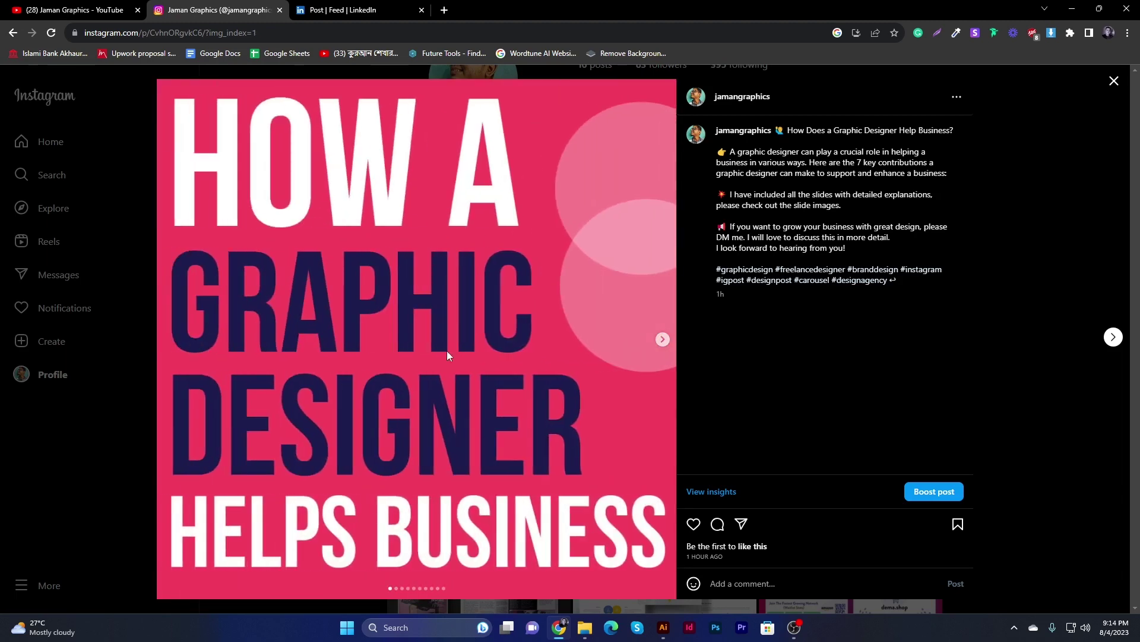
# Switch to the LinkedIn post and browse its ten-page carousel back to the first page
pyautogui.click(349, 6)
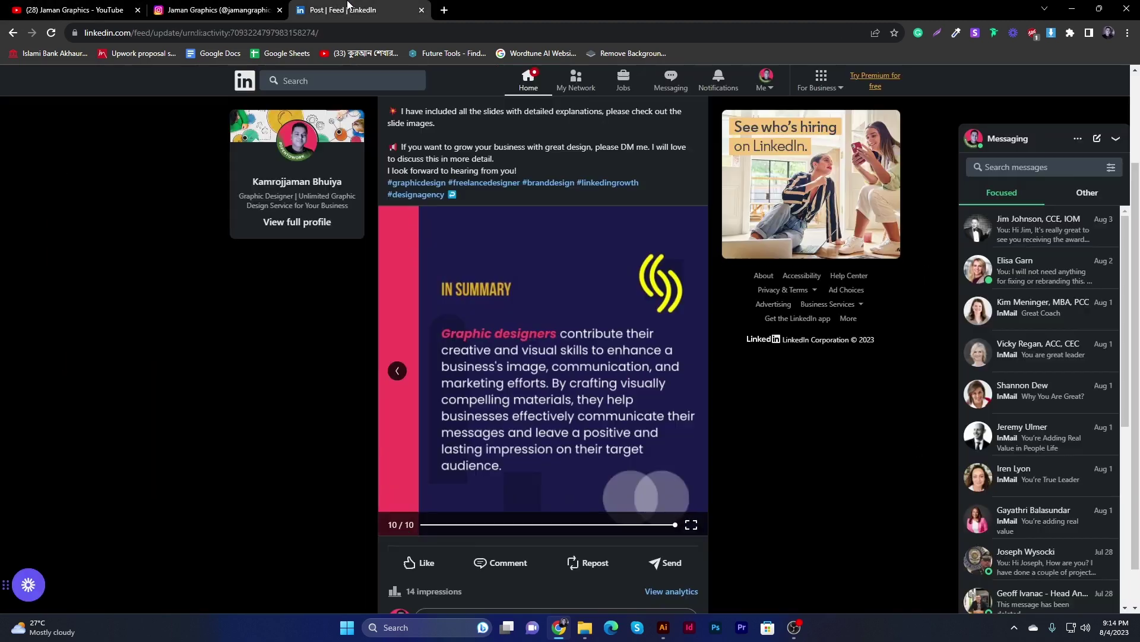
pyautogui.scroll(2, 400, 370)
pyautogui.click(404, 431)
pyautogui.click(403, 432)
pyautogui.click(401, 433)
pyautogui.click(401, 434)
pyautogui.click(398, 431)
pyautogui.click(398, 431)
pyautogui.click(398, 431)
pyautogui.click(398, 431)
pyautogui.click(398, 431)
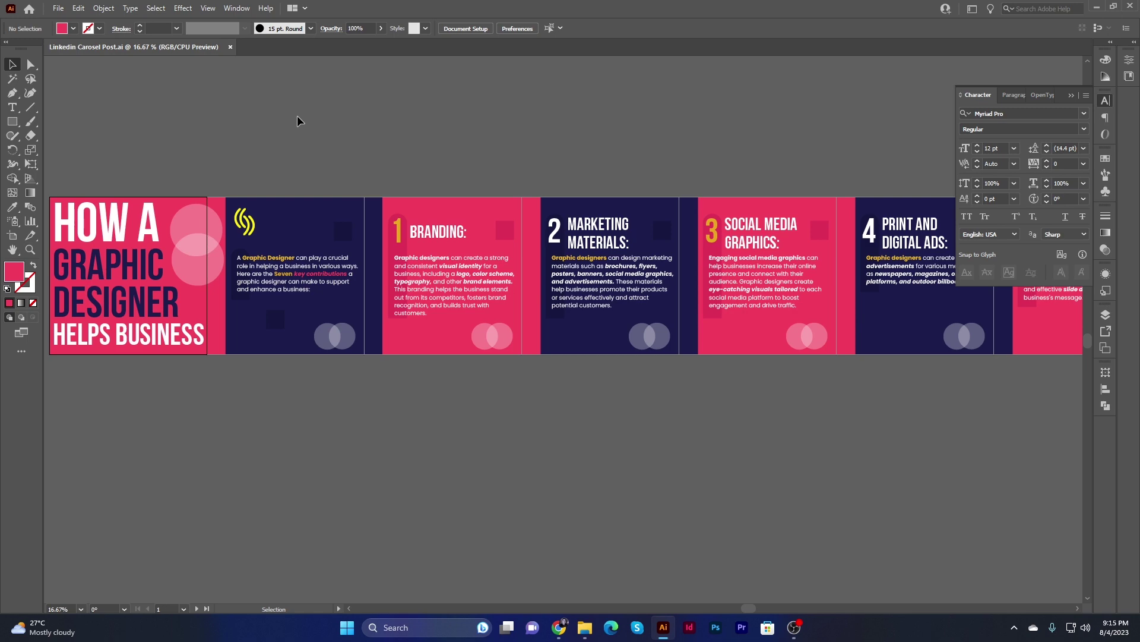
# In Illustrator, start a new document and name it Carousel Post
pyautogui.hotkey('ctrl', '-')
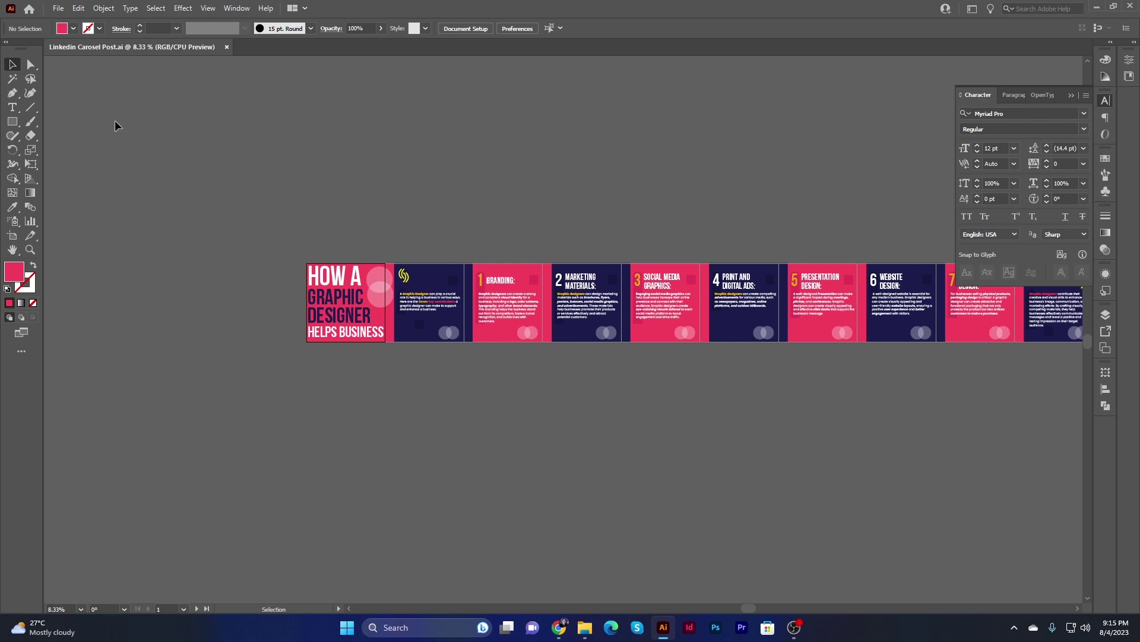
pyautogui.click(59, 8)
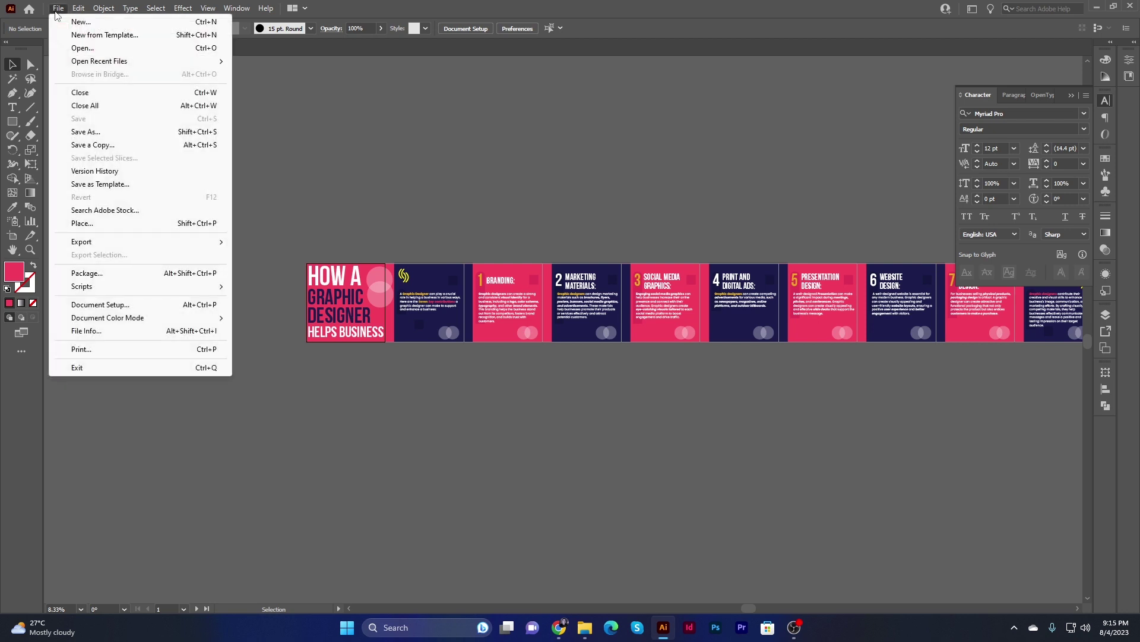
pyautogui.click(90, 26)
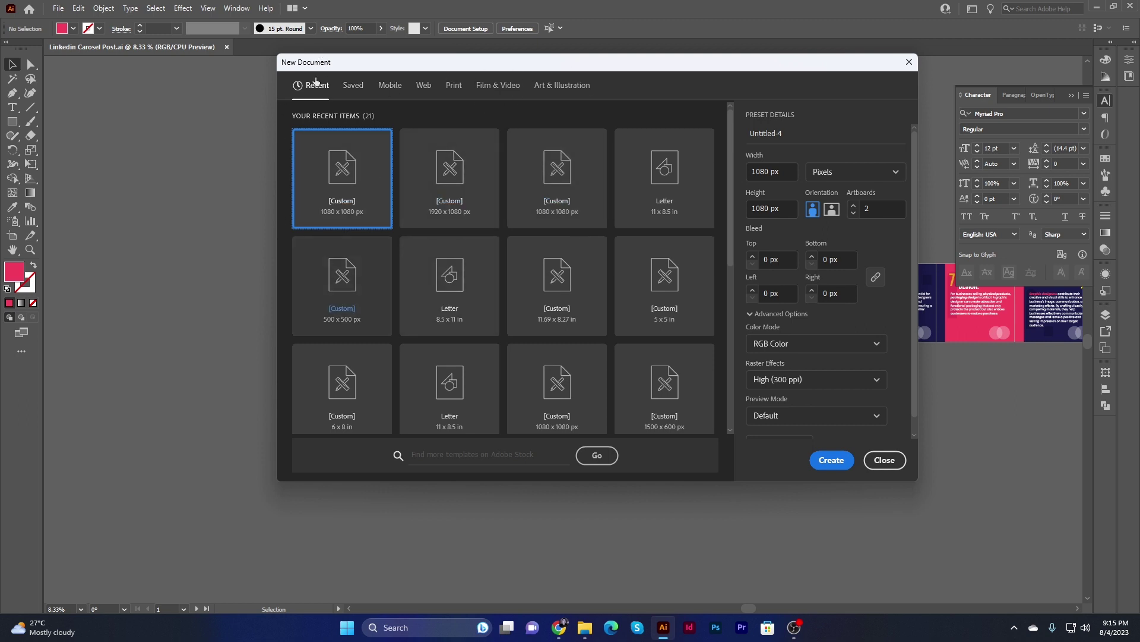
pyautogui.click(783, 135)
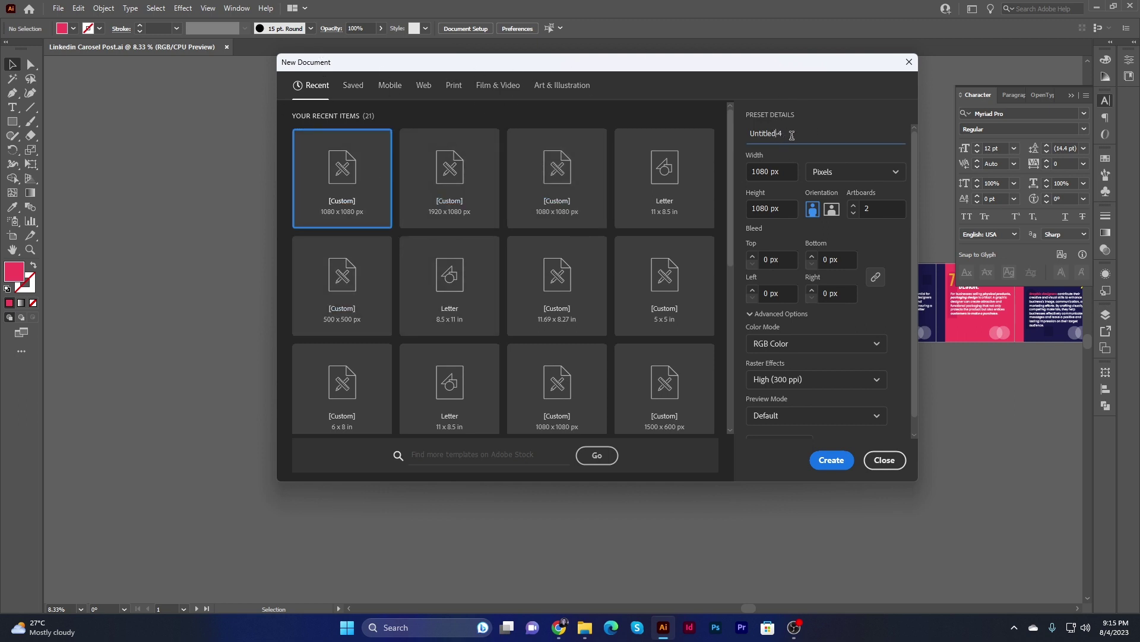
pyautogui.hotkey('ctrl', 'a')
pyautogui.write('Carousel Ads')
pyautogui.press('BackSpace')
pyautogui.press('BackSpace')
pyautogui.write('Por')
pyautogui.press('BackSpace')
pyautogui.write('st')
# Create the document through the detailed settings, with two 1080 x 1080 px artboards, 0 px spacing, RGB color and 300 ppi raster effects
pyautogui.scroll(-1, 802, 318)
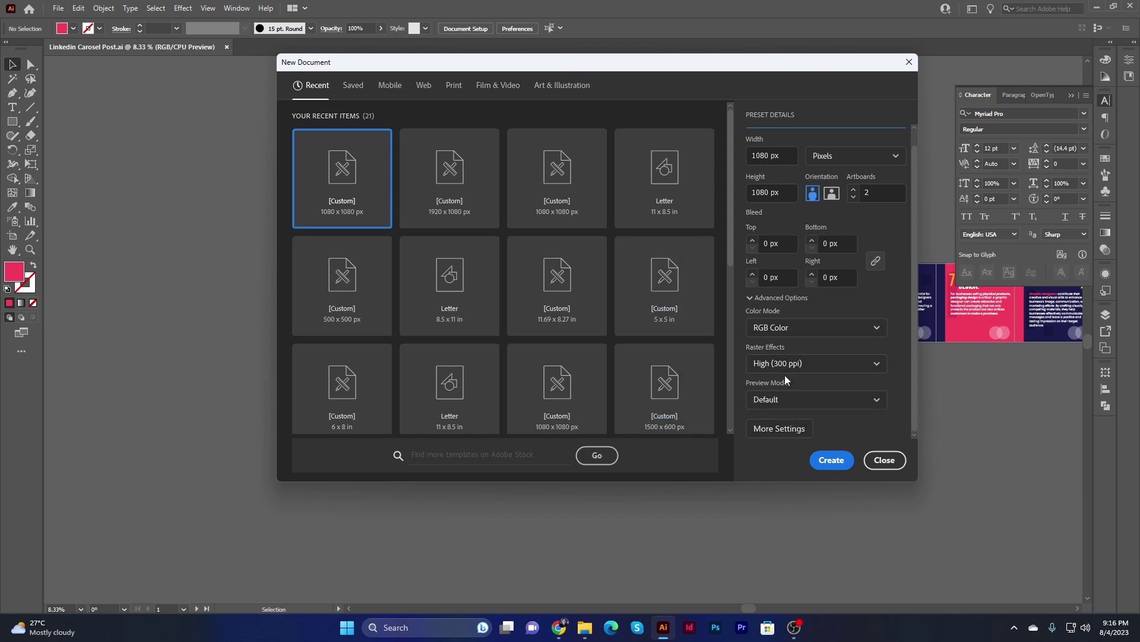
pyautogui.click(779, 433)
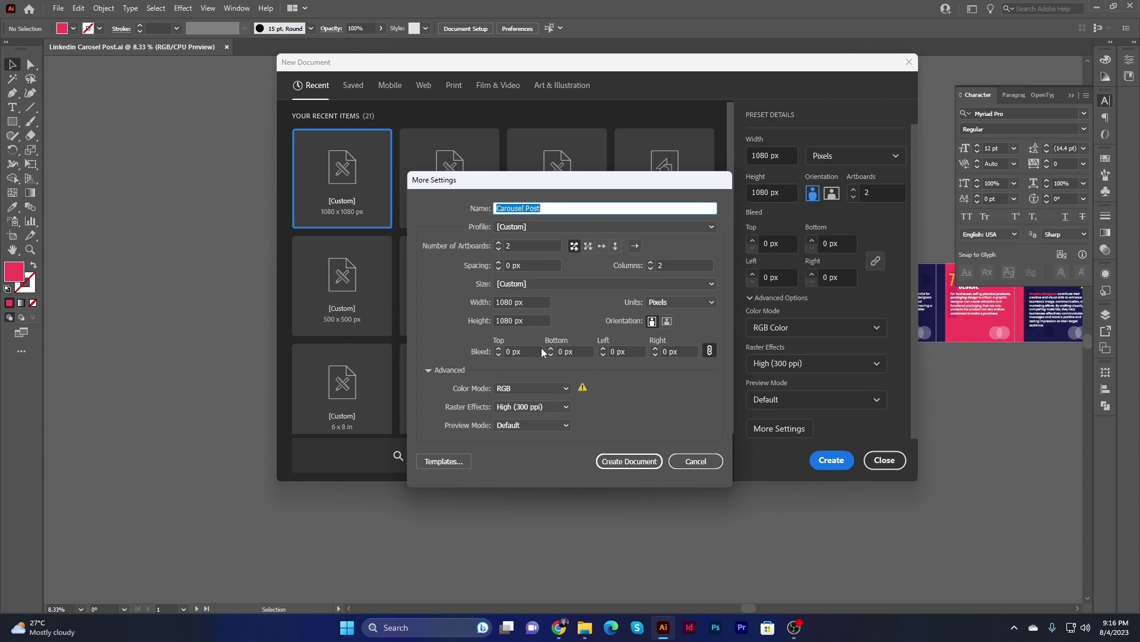
pyautogui.click(636, 460)
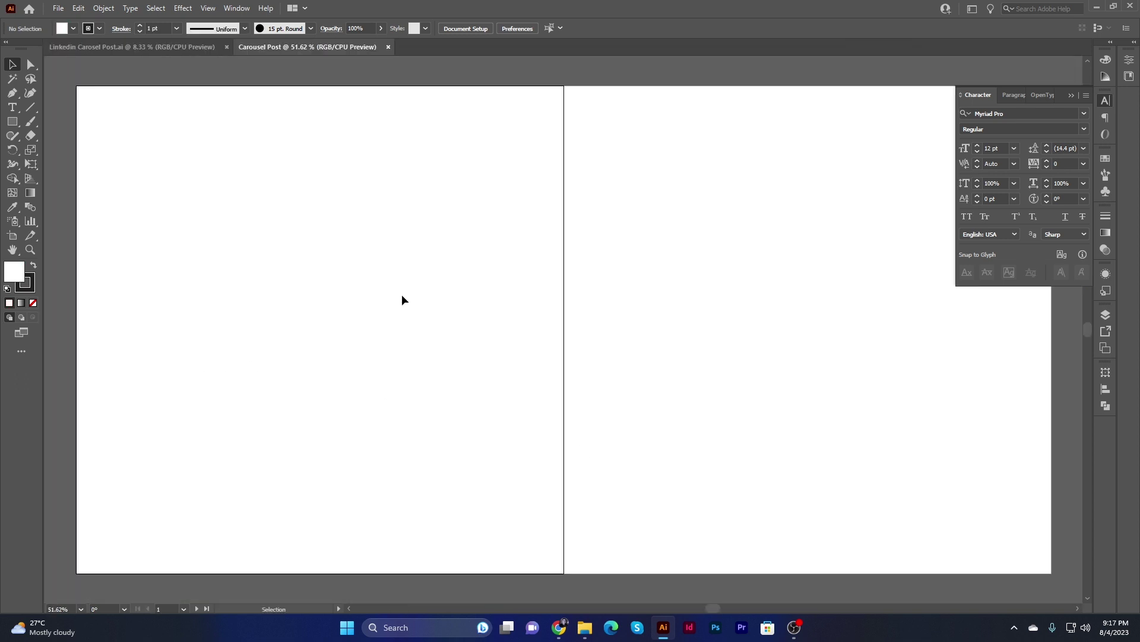
# Inspect the two blank artboards and the edge where they meet, close up and from a distance
pyautogui.hotkey('ctrl', '-')
pyautogui.hotkey('ctrl', '-')
pyautogui.hotkey('ctrl', '-')
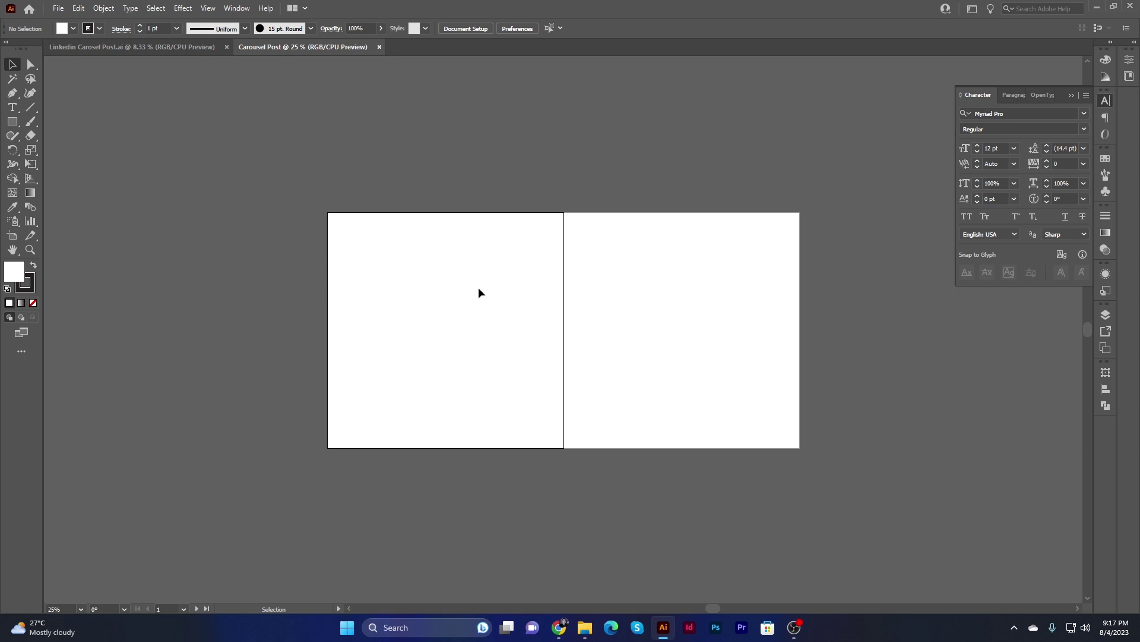
pyautogui.click(702, 312)
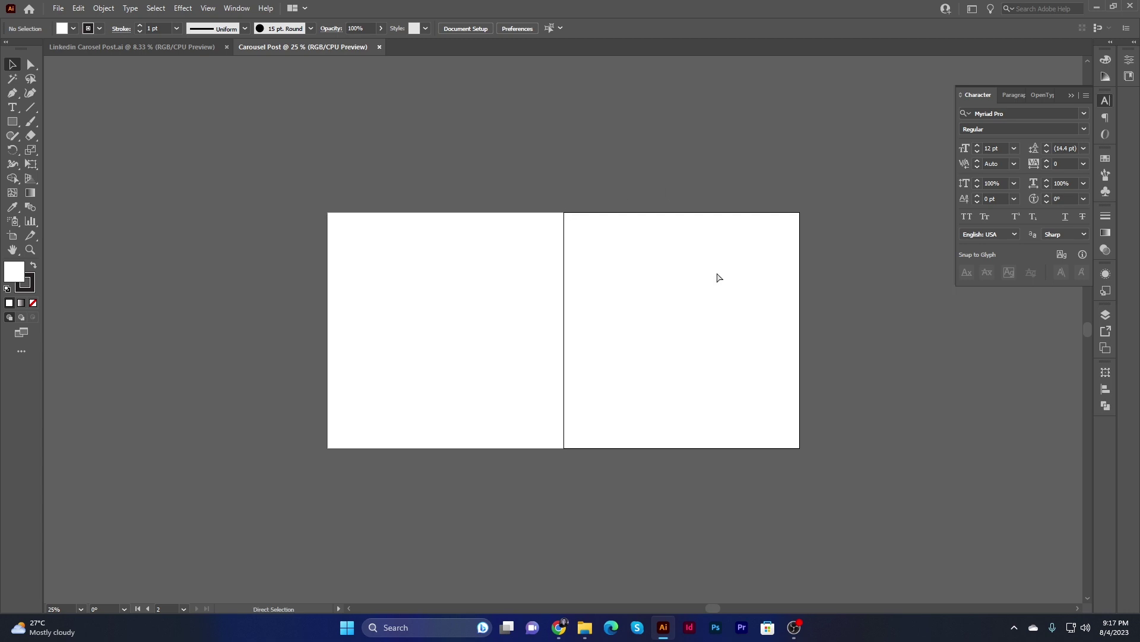
pyautogui.scroll(2, 578, 272)
pyautogui.moveTo(585, 267); pyautogui.dragTo(517, 279)
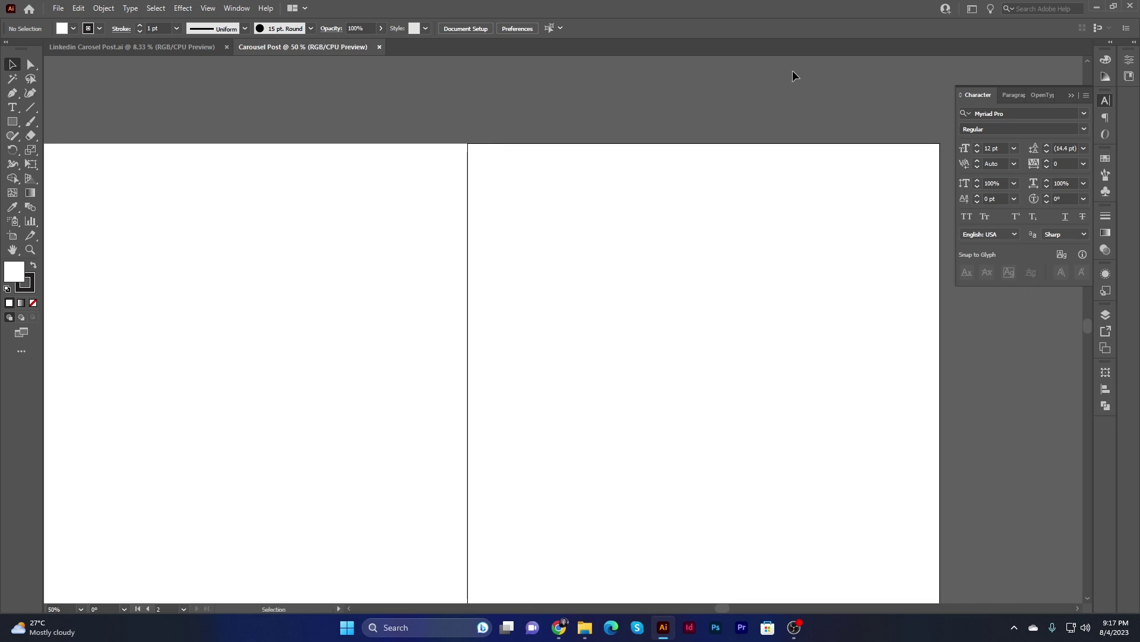
pyautogui.scroll(-3, 522, 491)
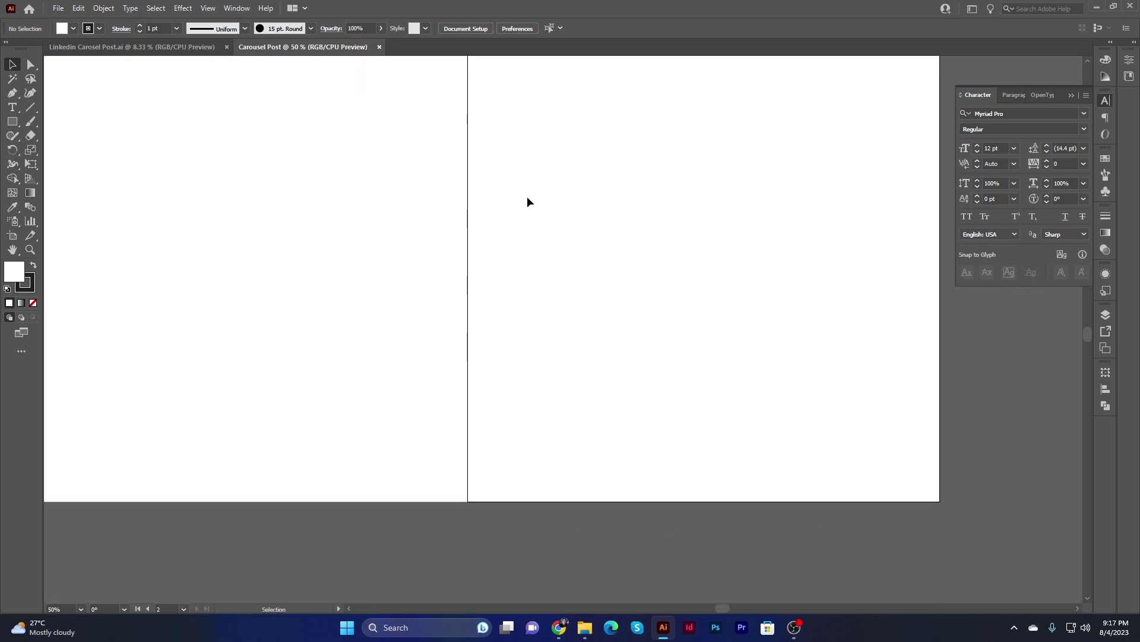
pyautogui.scroll(1, 520, 280)
pyautogui.hotkey('ctrl', '-')
pyautogui.hotkey('ctrl', '-')
pyautogui.hotkey('ctrl', '-')
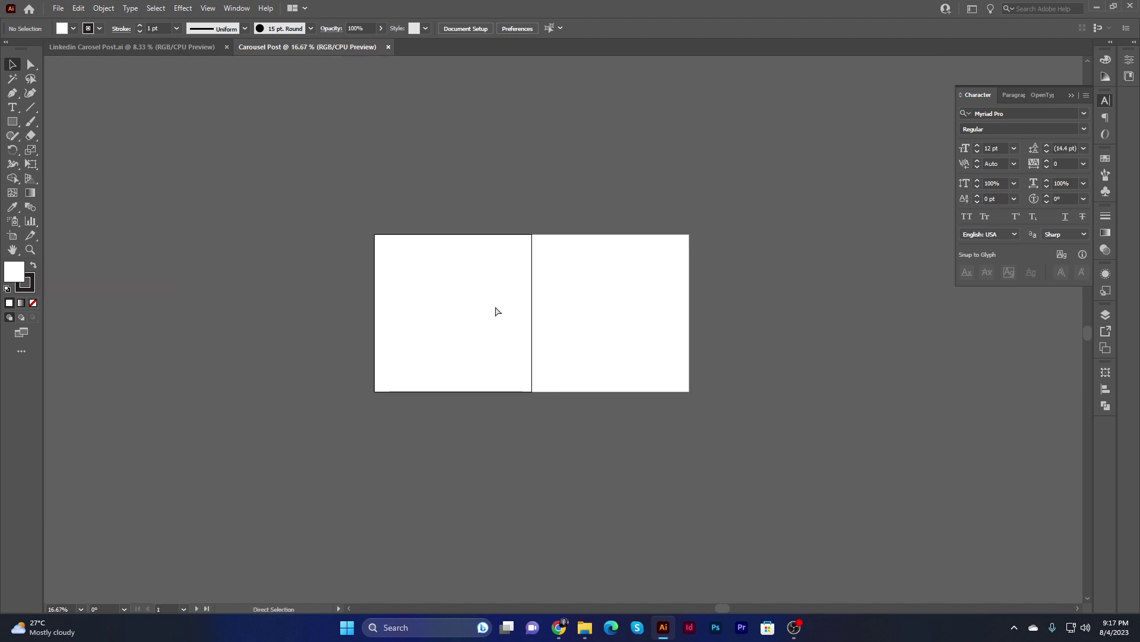
pyautogui.hotkey('ctrl', '-')
pyautogui.hscroll(3, 494, 305)
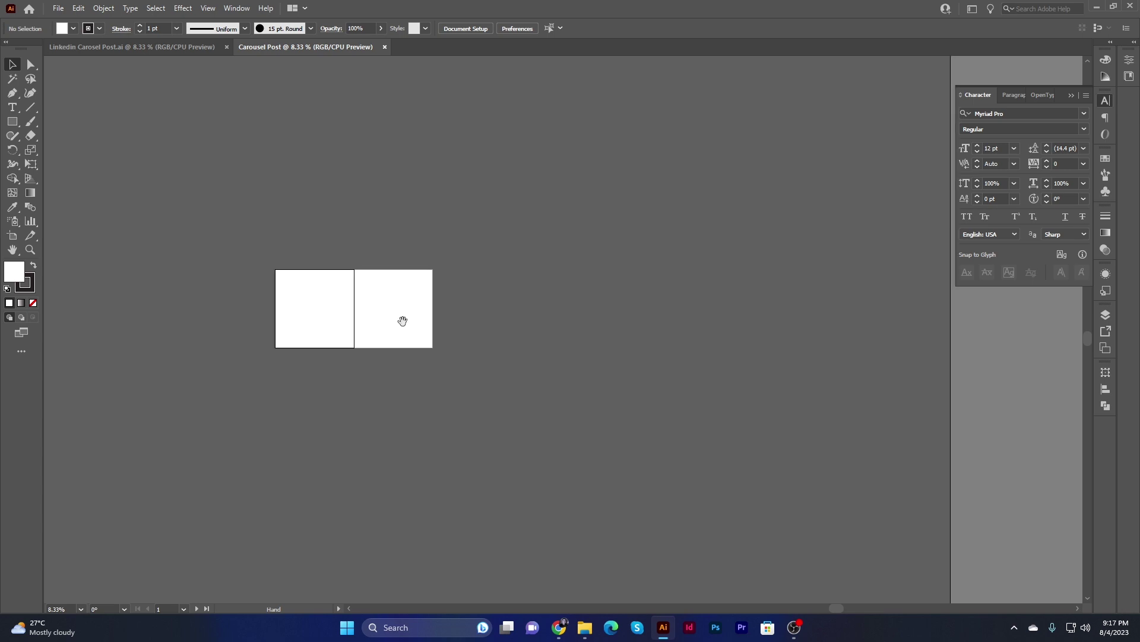
pyautogui.moveTo(415, 354); pyautogui.dragTo(582, 270)
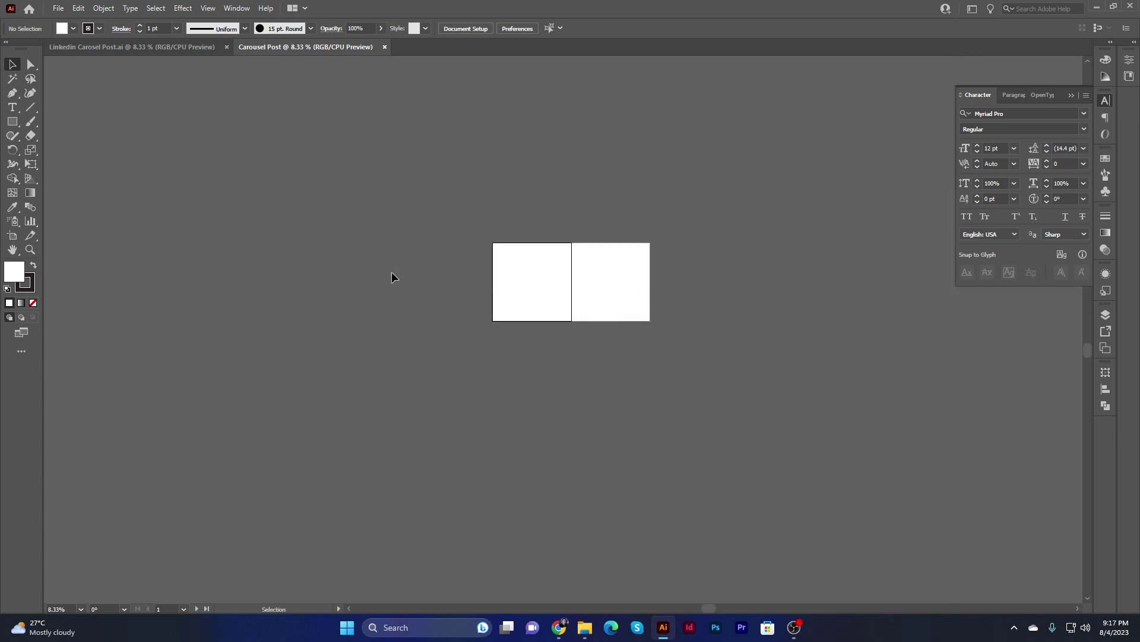
# Select both artboards with the Artboard tool and move them together to the left end of the canvas
pyautogui.hotkey('ctrl', '-')
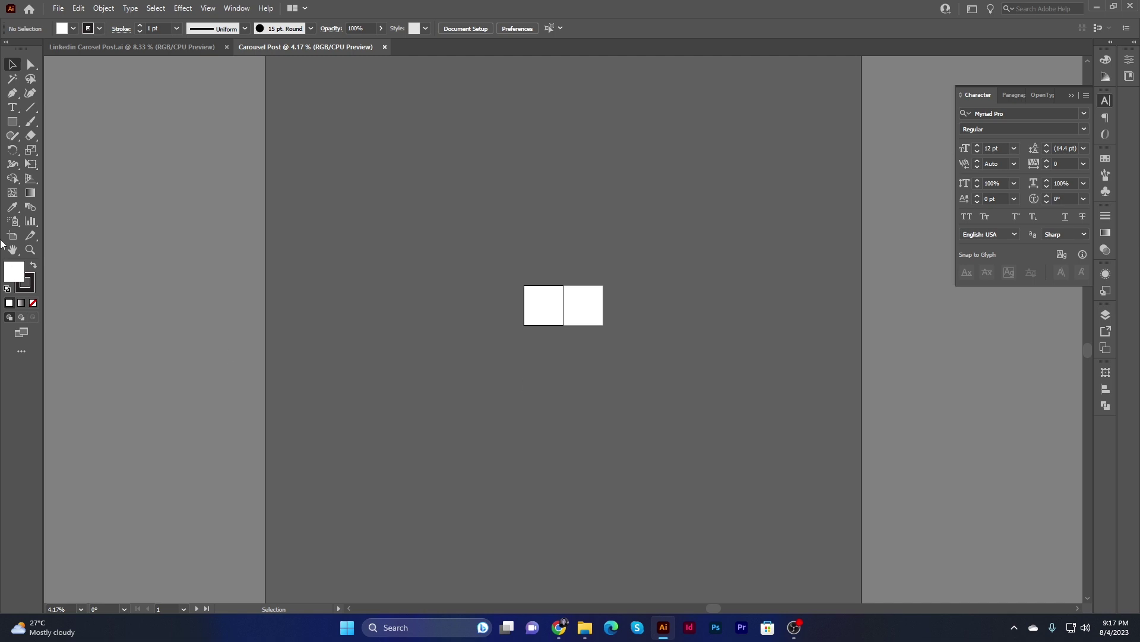
pyautogui.hotkey('shift', 'o')
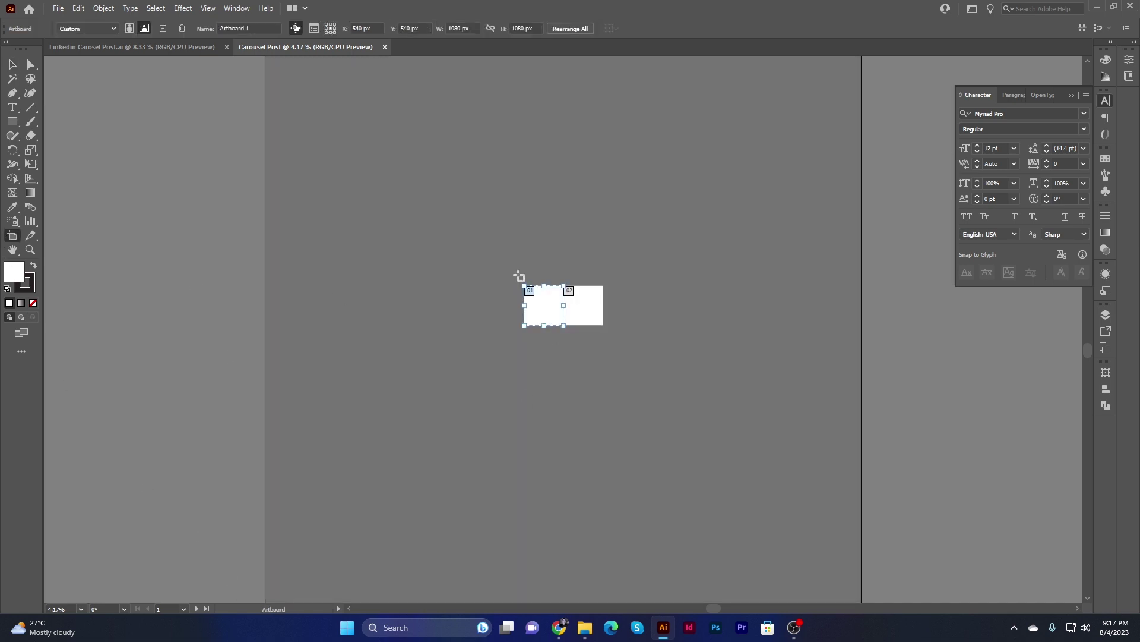
pyautogui.click(592, 305)
pyautogui.keyDown('shift'); pyautogui.click(543, 307); pyautogui.keyUp('shift')
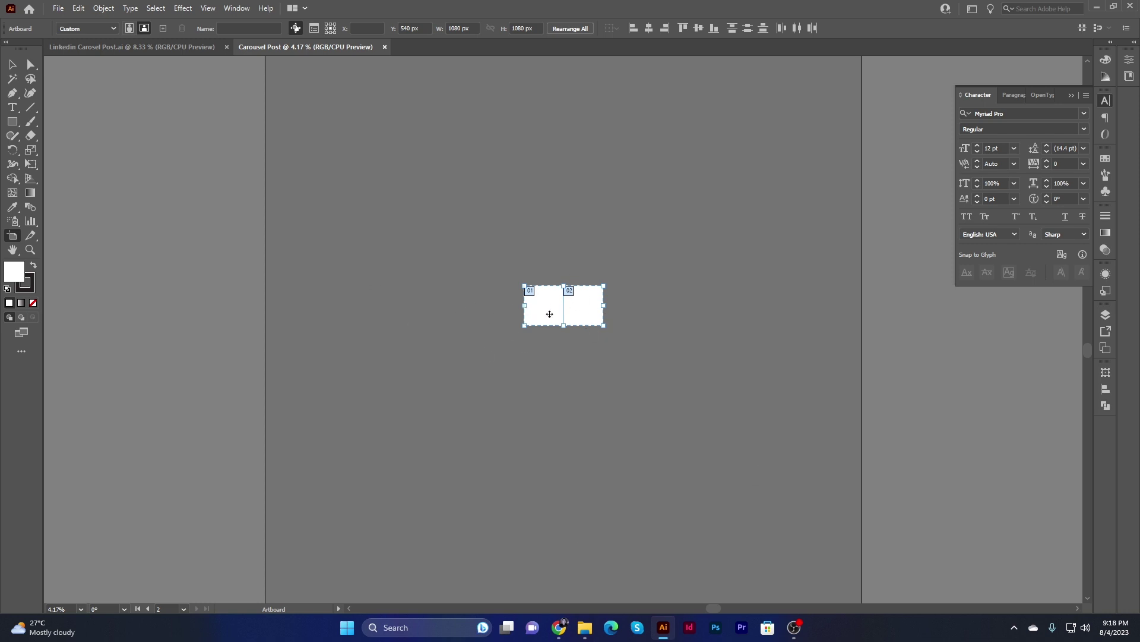
pyautogui.moveTo(548, 308); pyautogui.dragTo(307, 302)
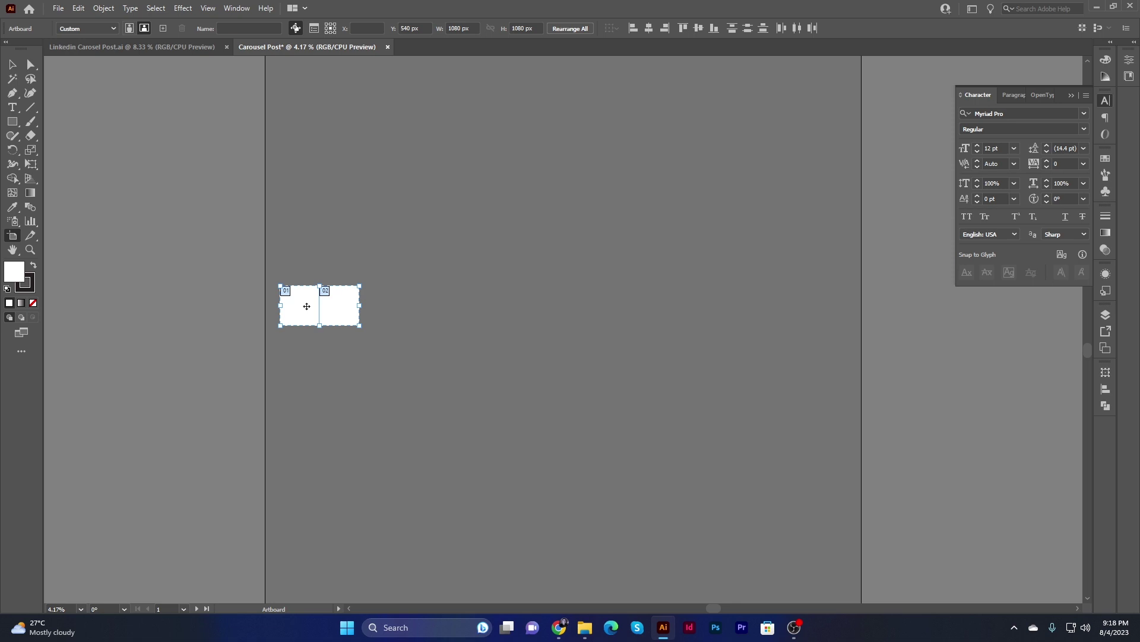
# Add eight more 1080 x 1080 px artboards after the second one to make a row of ten, and leave artboard editing
pyautogui.click(336, 303)
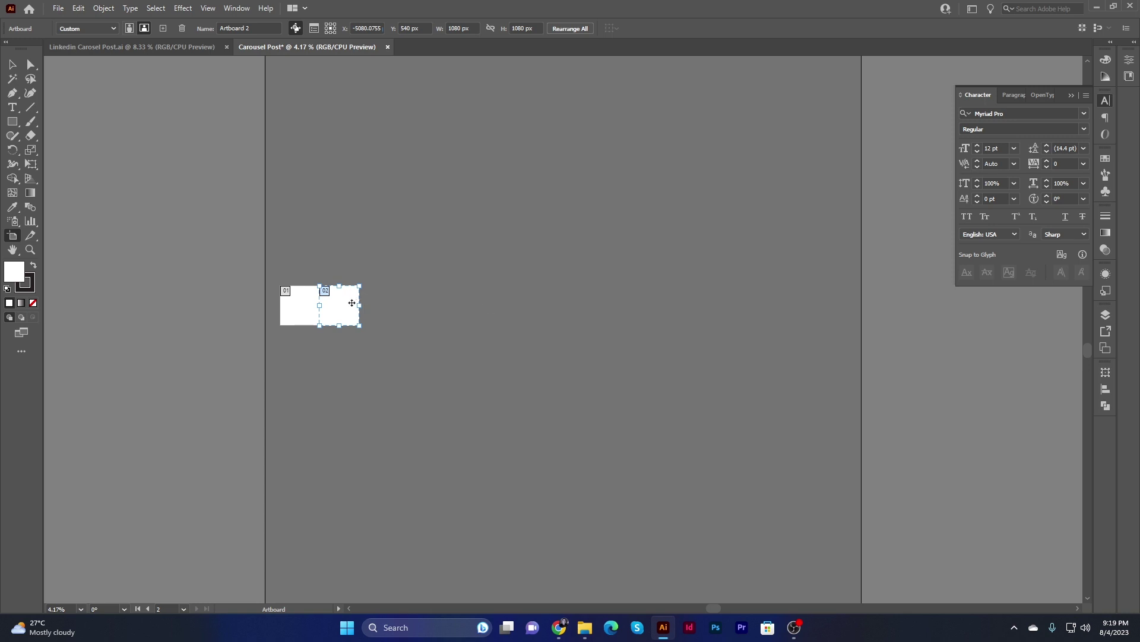
pyautogui.click(163, 29)
pyautogui.click(163, 28)
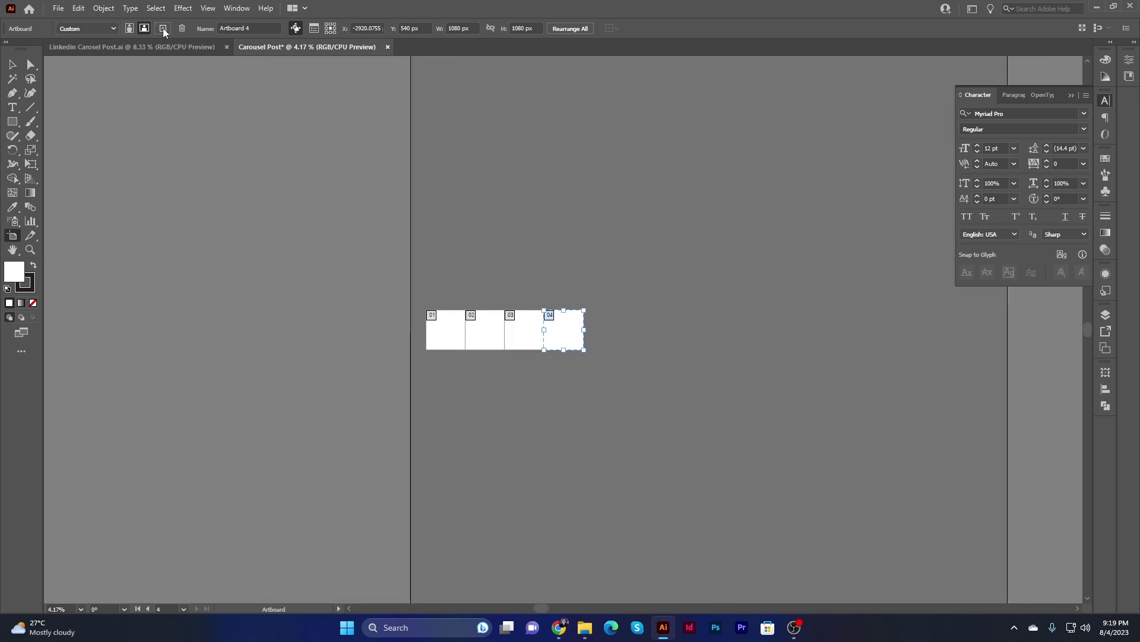
pyautogui.click(163, 29)
pyautogui.click(163, 28)
pyautogui.click(163, 28)
pyautogui.click(164, 29)
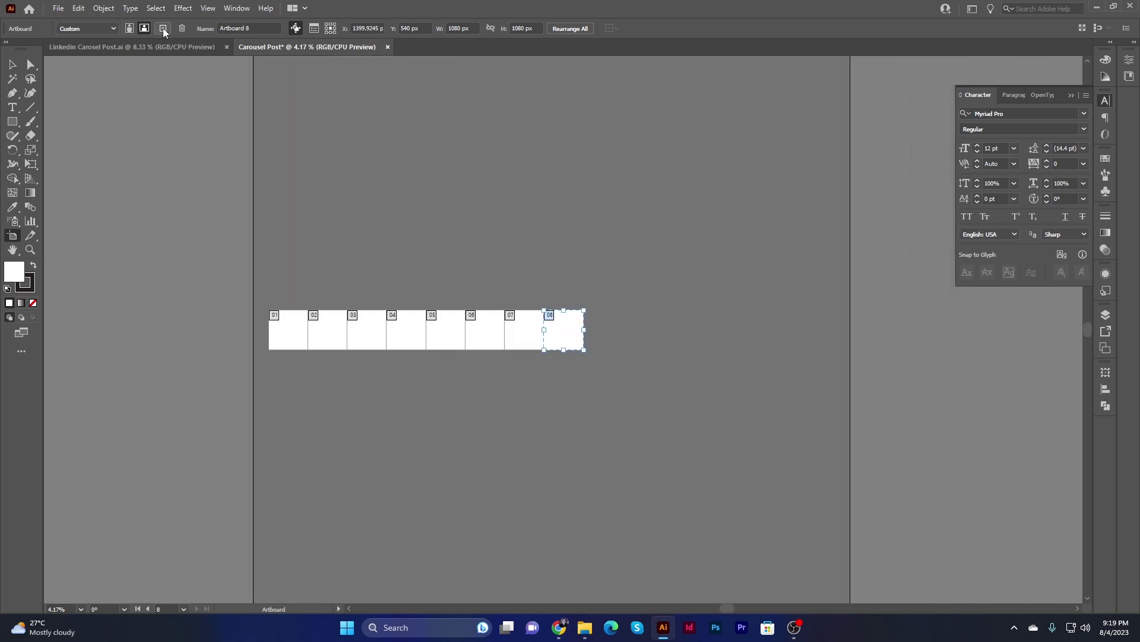
pyautogui.click(163, 29)
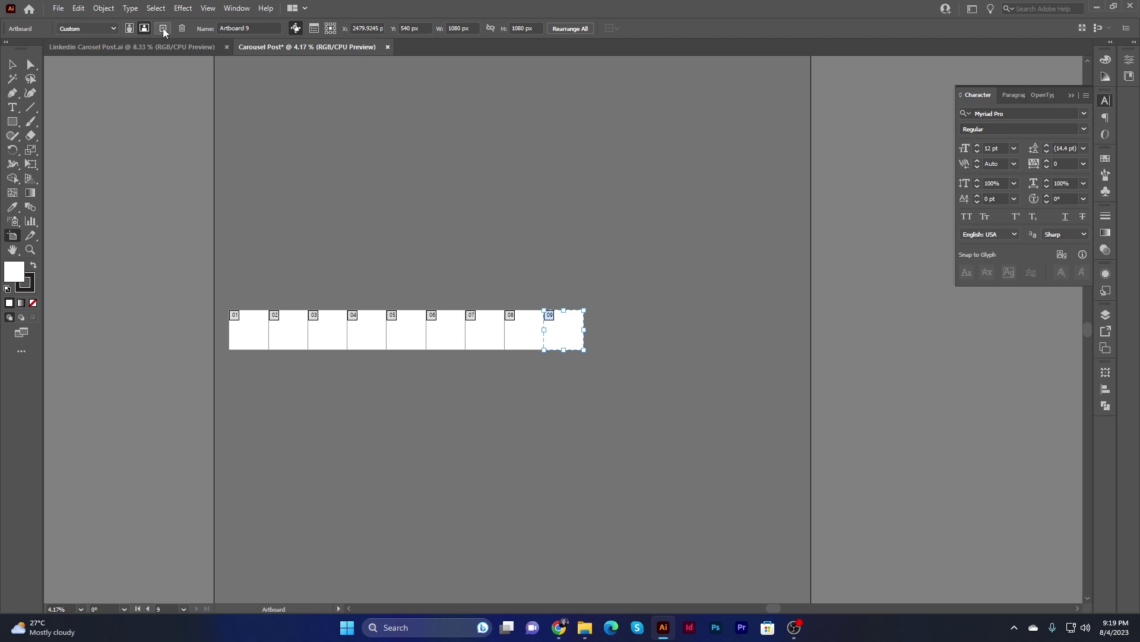
pyautogui.click(164, 28)
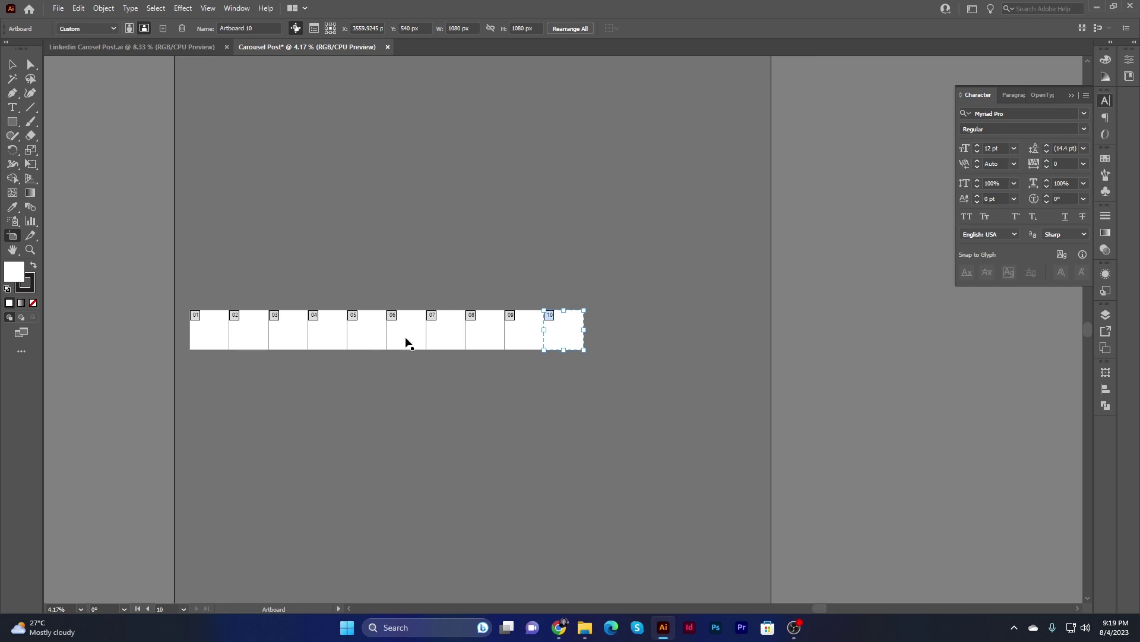
pyautogui.click(12, 64)
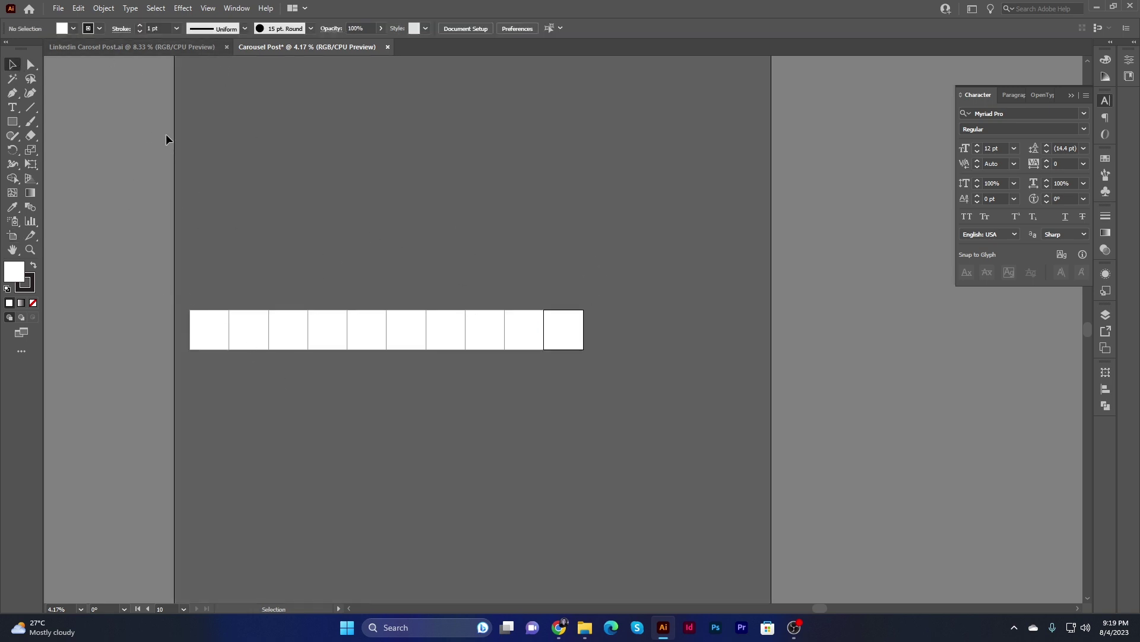
# Switch to the Linkedin Carosel Post.ai document and examine how its backgrounds and circles extend across neighboring artboards
pyautogui.click(130, 50)
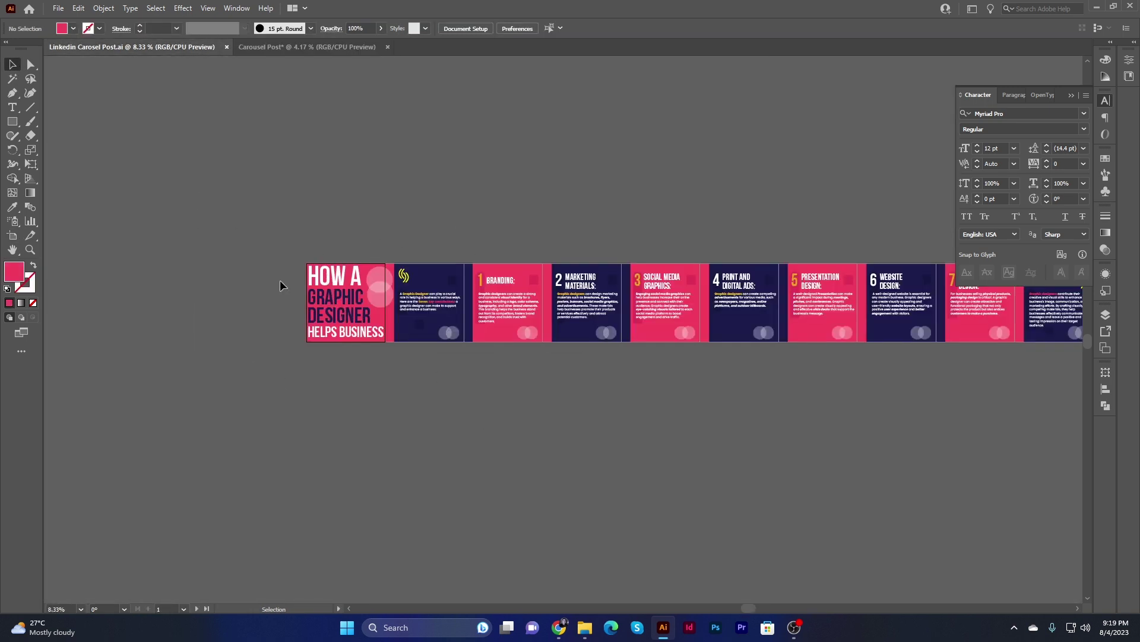
pyautogui.click(330, 302)
pyautogui.click(323, 230)
pyautogui.hscroll(5, 433, 237)
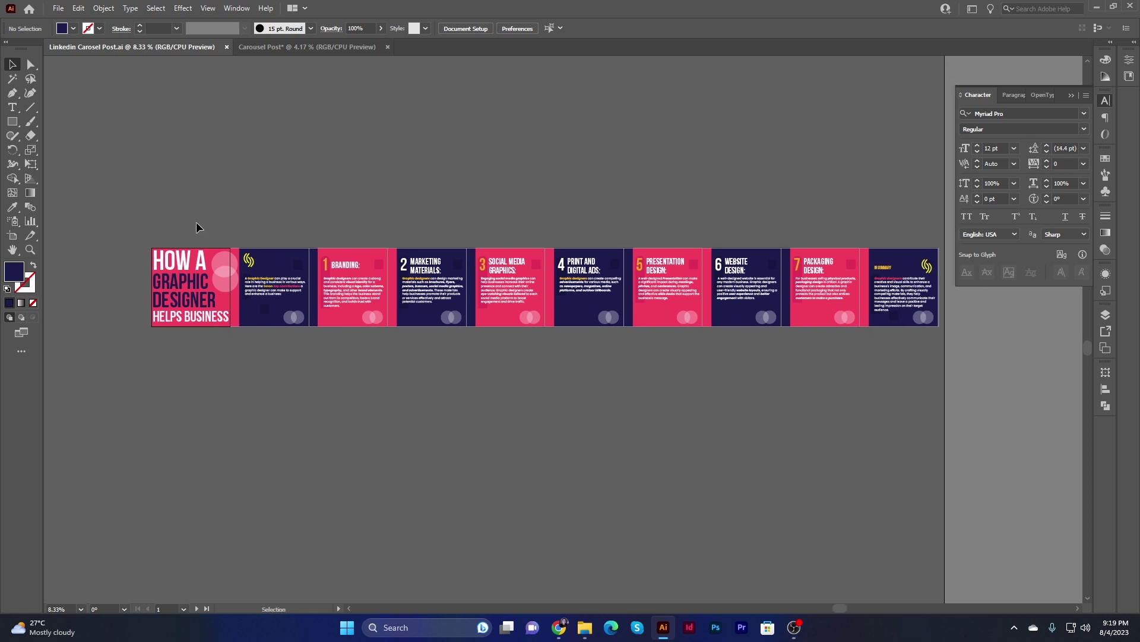
pyautogui.moveTo(97, 234); pyautogui.dragTo(867, 386)
pyautogui.moveTo(953, 387); pyautogui.dragTo(954, 391)
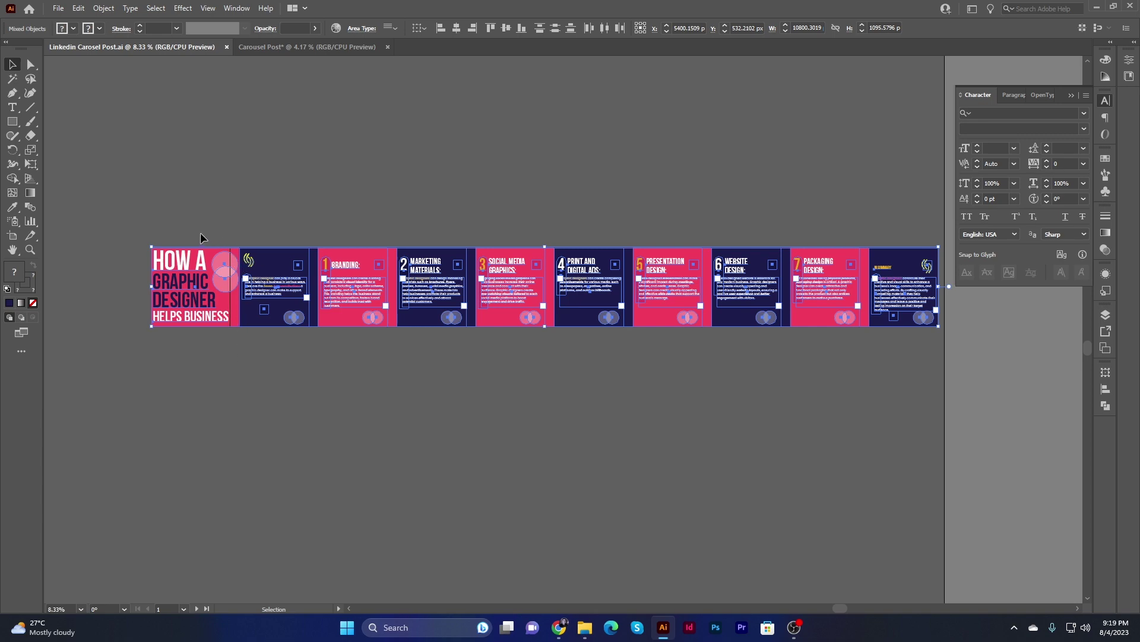
pyautogui.hotkey('ctrl', '+')
pyautogui.hotkey('ctrl', '+')
pyautogui.hotkey('ctrl', '+')
pyautogui.moveTo(83, 221); pyautogui.dragTo(779, 221)
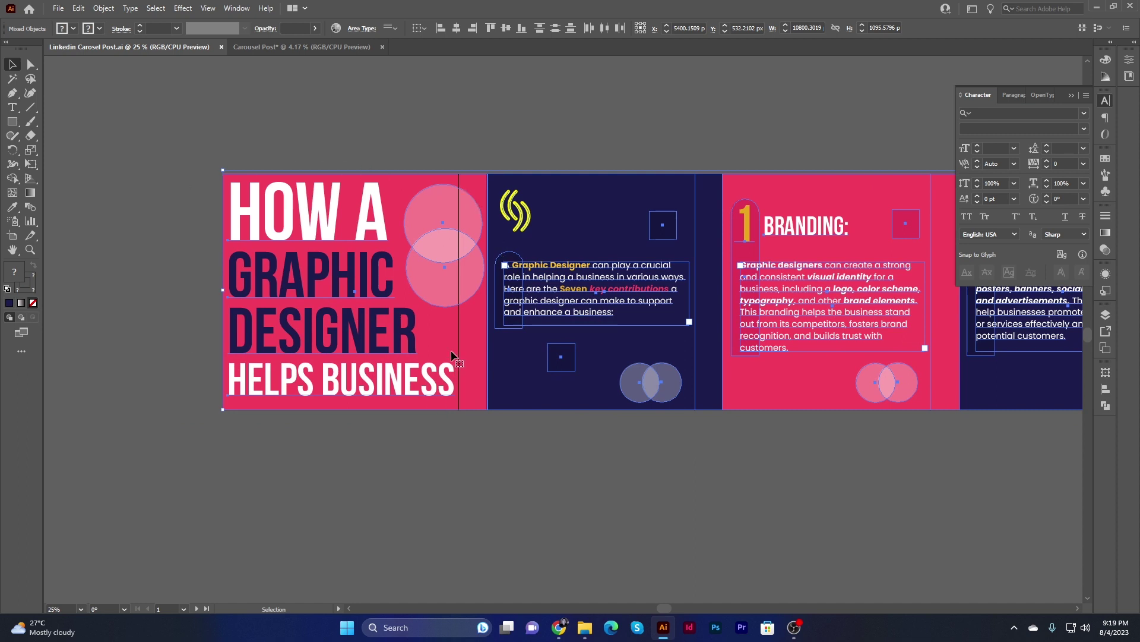
pyautogui.click(201, 255)
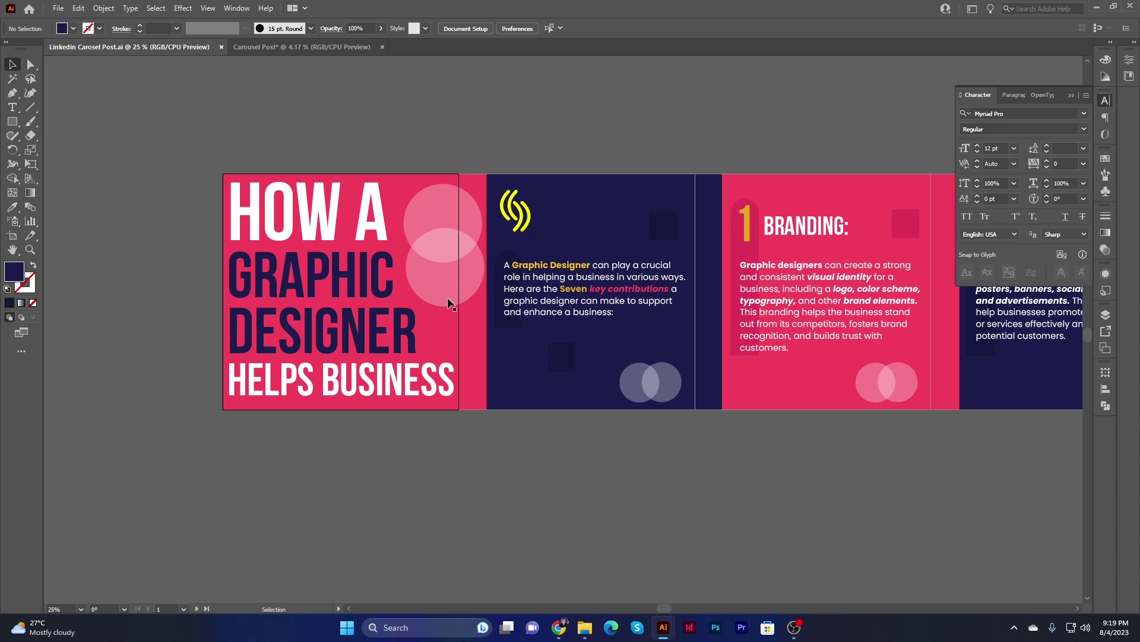
# Select all the artwork across the ten slides of the finished carousel
pyautogui.hotkey('ctrl', '-')
pyautogui.hotkey('ctrl', '-')
pyautogui.hotkey('ctrl', '-')
pyautogui.hotkey('ctrl', '-')
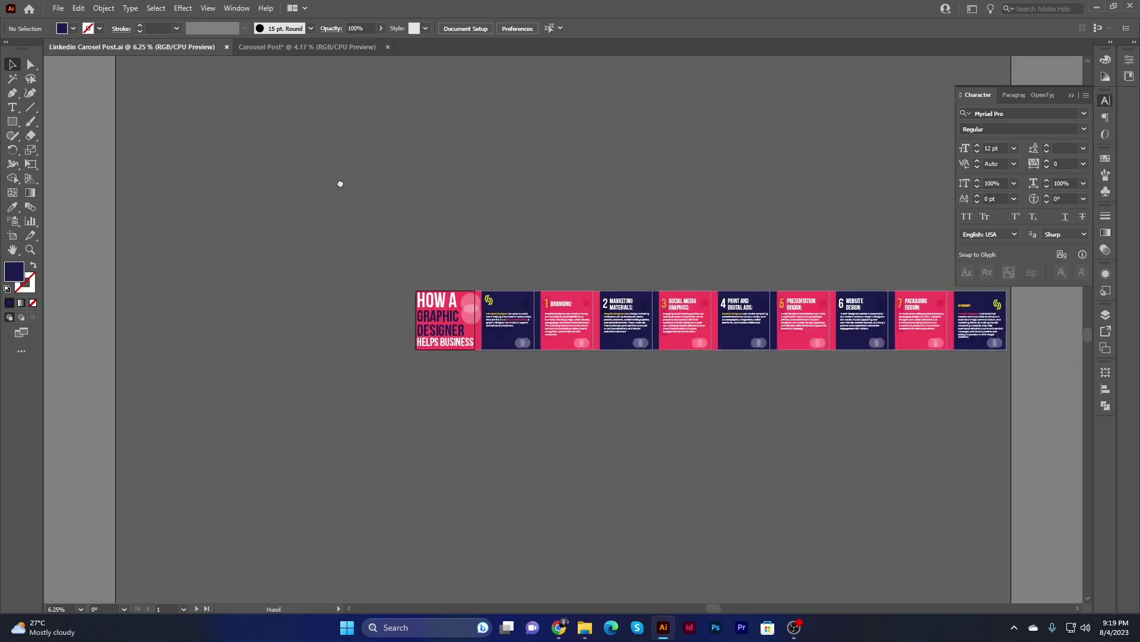
pyautogui.press('a')
pyautogui.hotkey('ctrl', 'a')
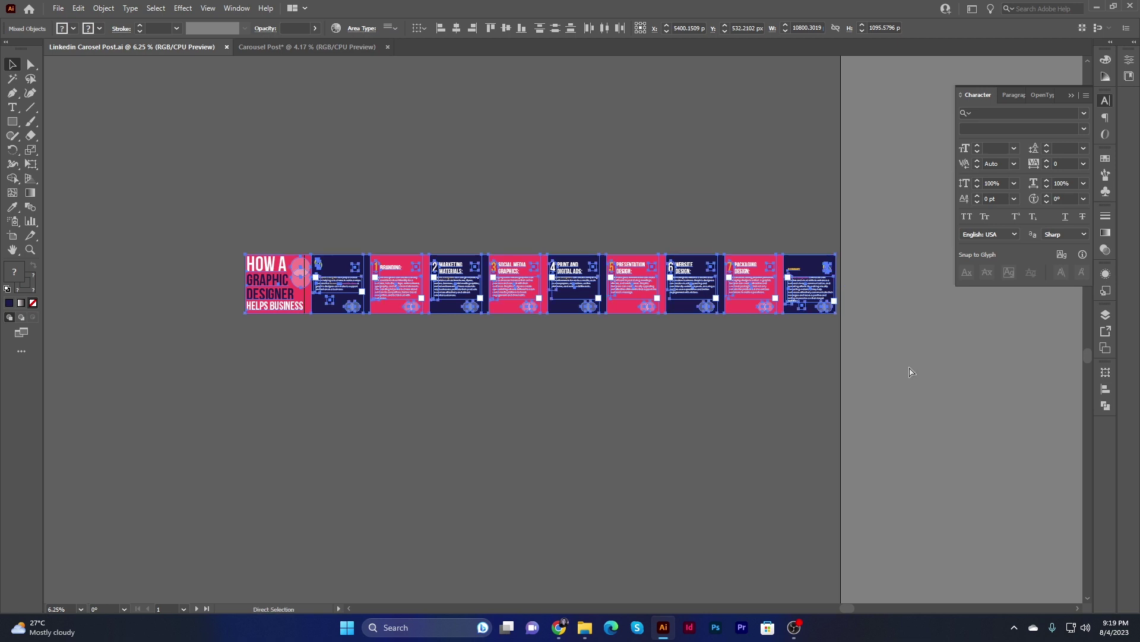
# Paste the finished carousel artwork in place across the ten artboards of the Carousel Post document and deselect it
pyautogui.press('v')
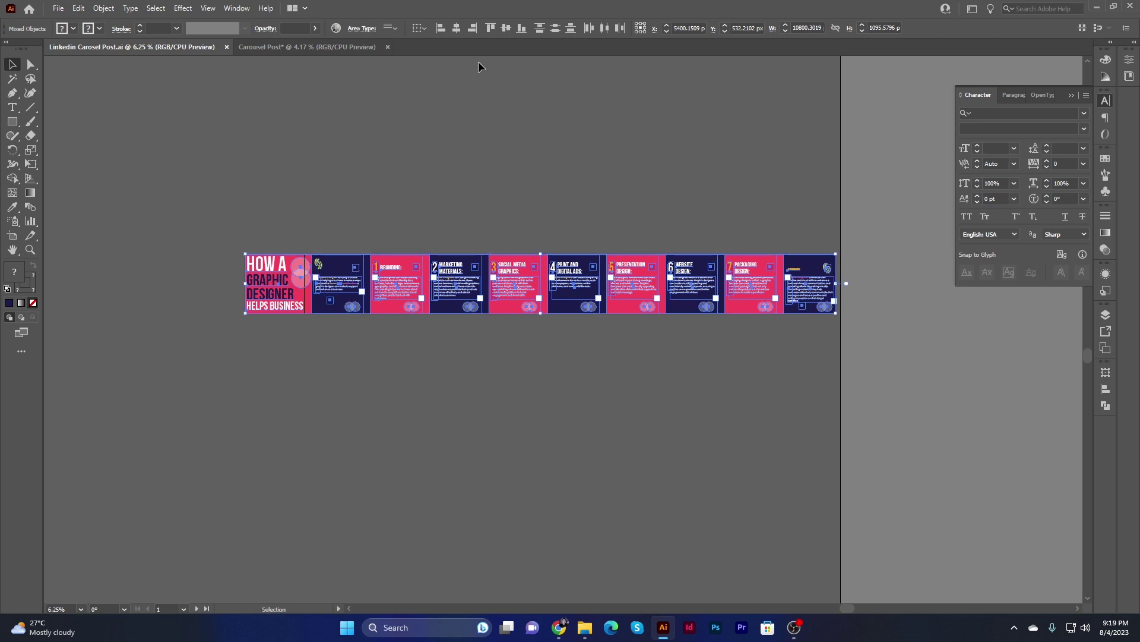
pyautogui.click(255, 51)
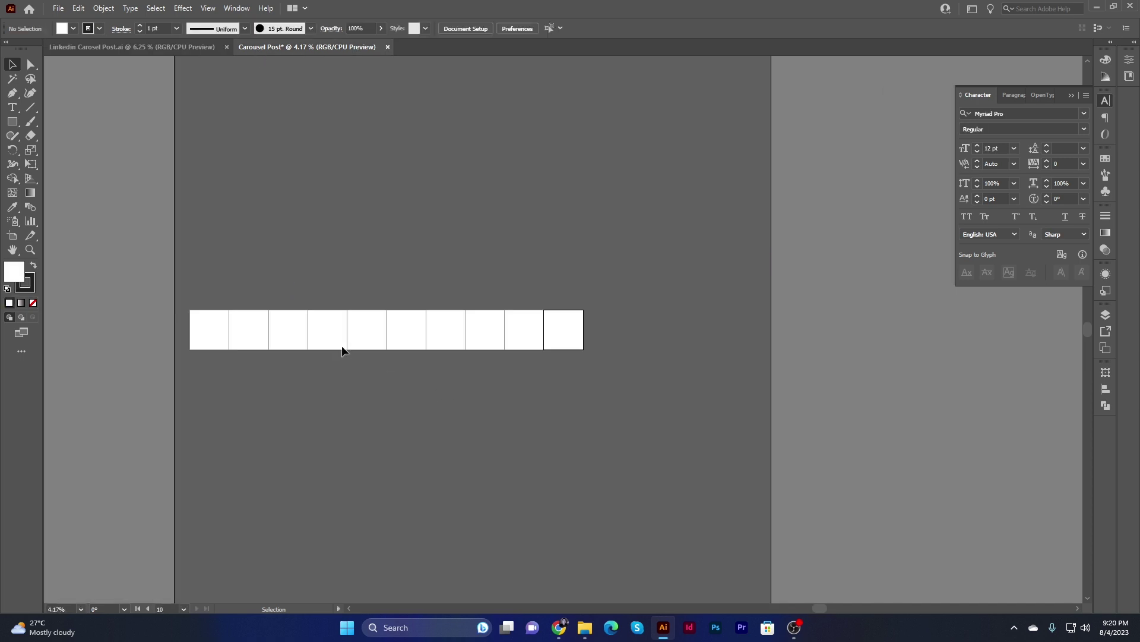
pyautogui.click(207, 334)
pyautogui.moveTo(206, 334); pyautogui.dragTo(276, 338)
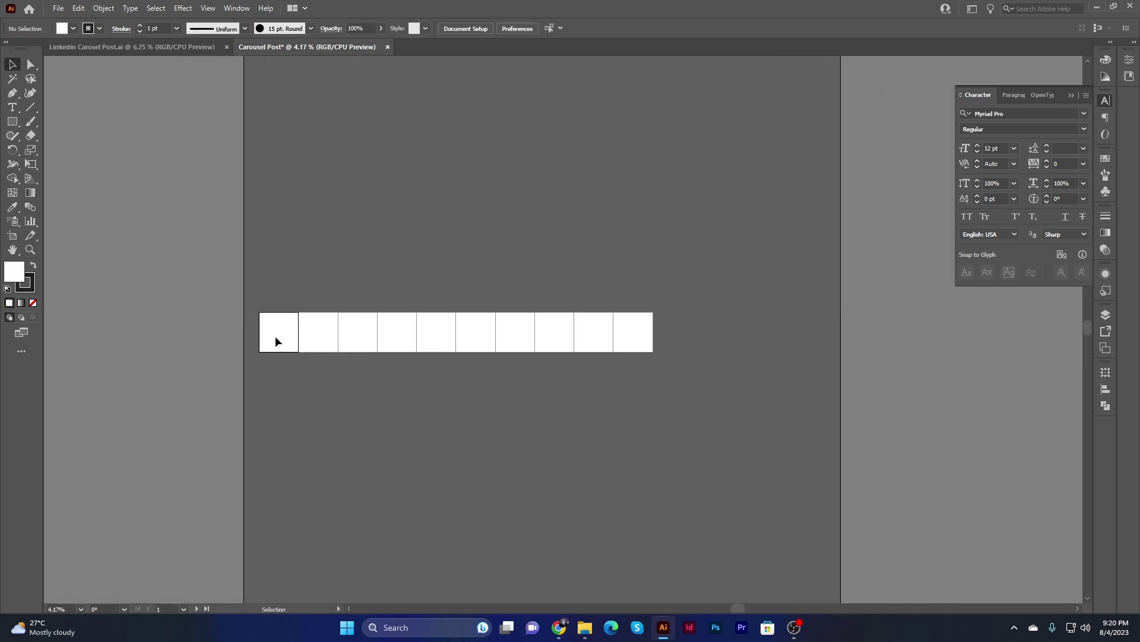
pyautogui.press('a')
pyautogui.press('ctrl')
pyautogui.hotkey('ctrl', 'shift', 'v')
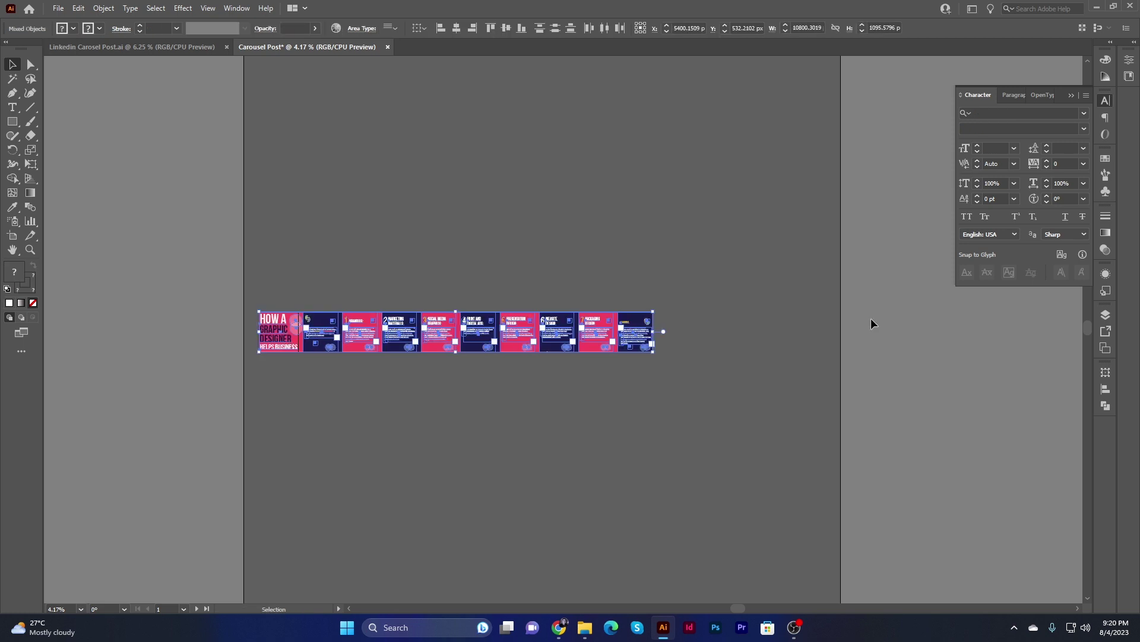
pyautogui.click(741, 406)
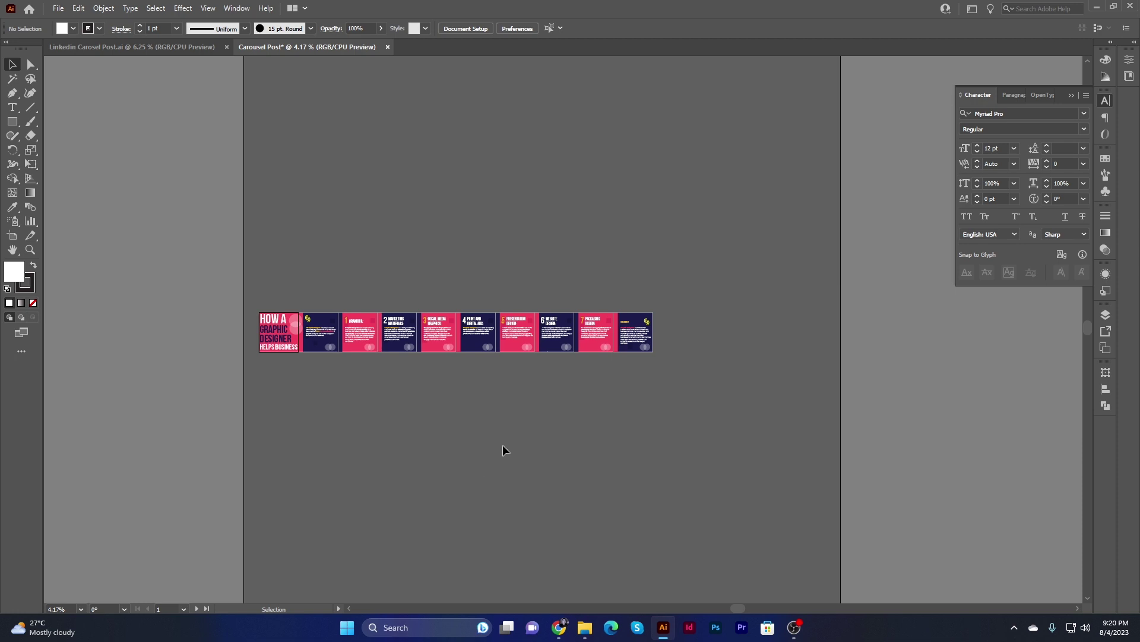
pyautogui.hotkey('ctrl', '=')
pyautogui.hotkey('ctrl', '=')
pyautogui.hscroll(-3, 503, 434)
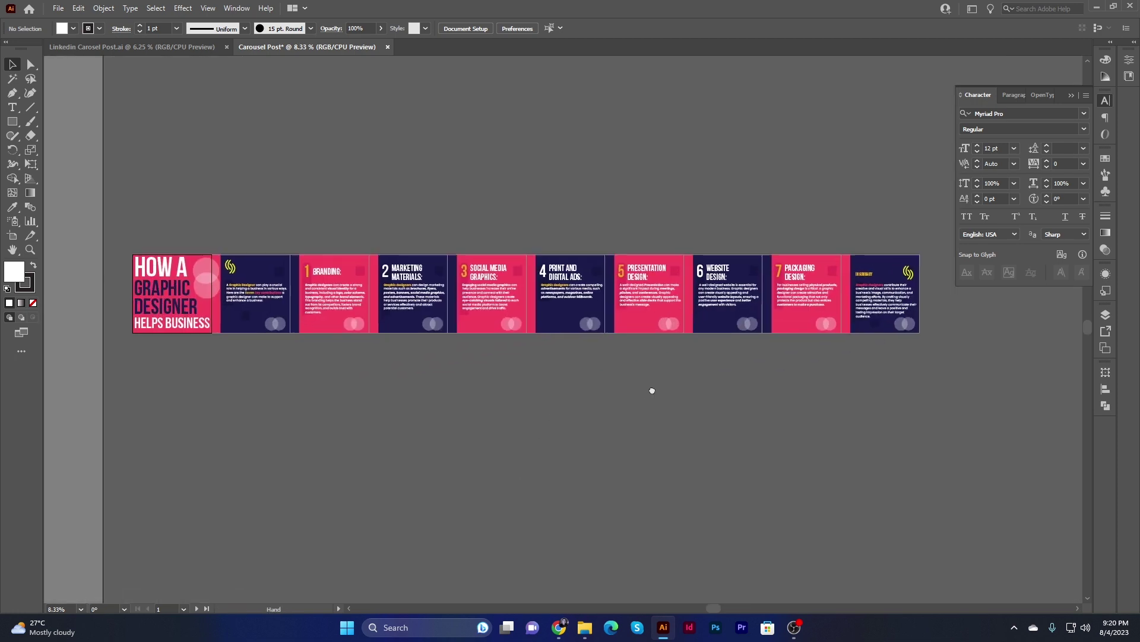
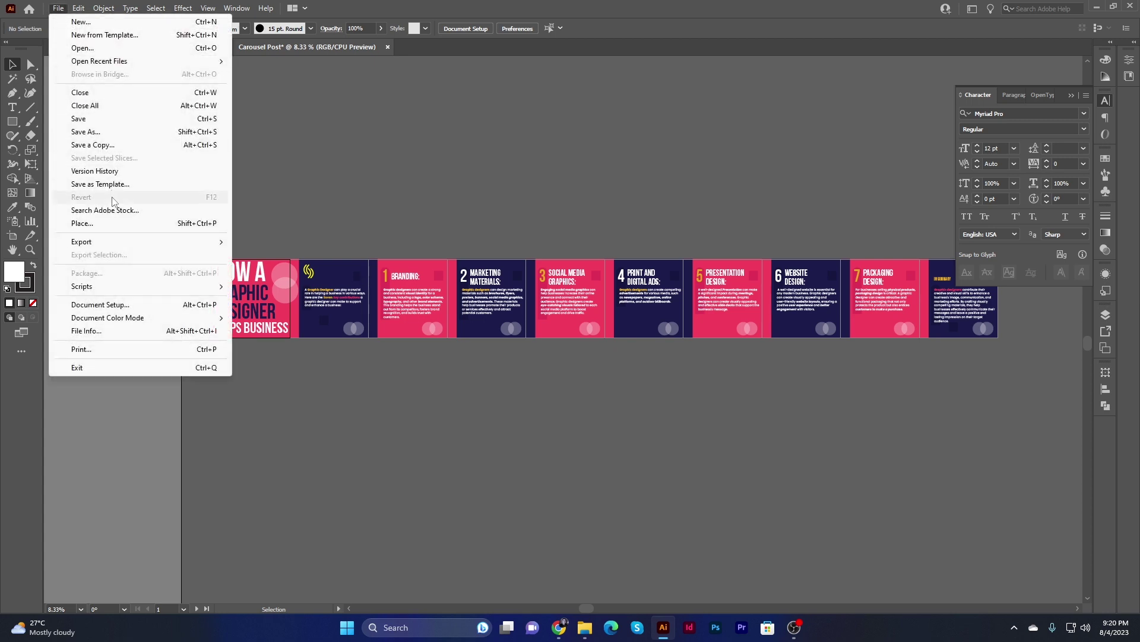
# Save the document as an Adobe PDF in the Graphics folder, replacing the existing Linkedin Carosel Post file
pyautogui.click(83, 135)
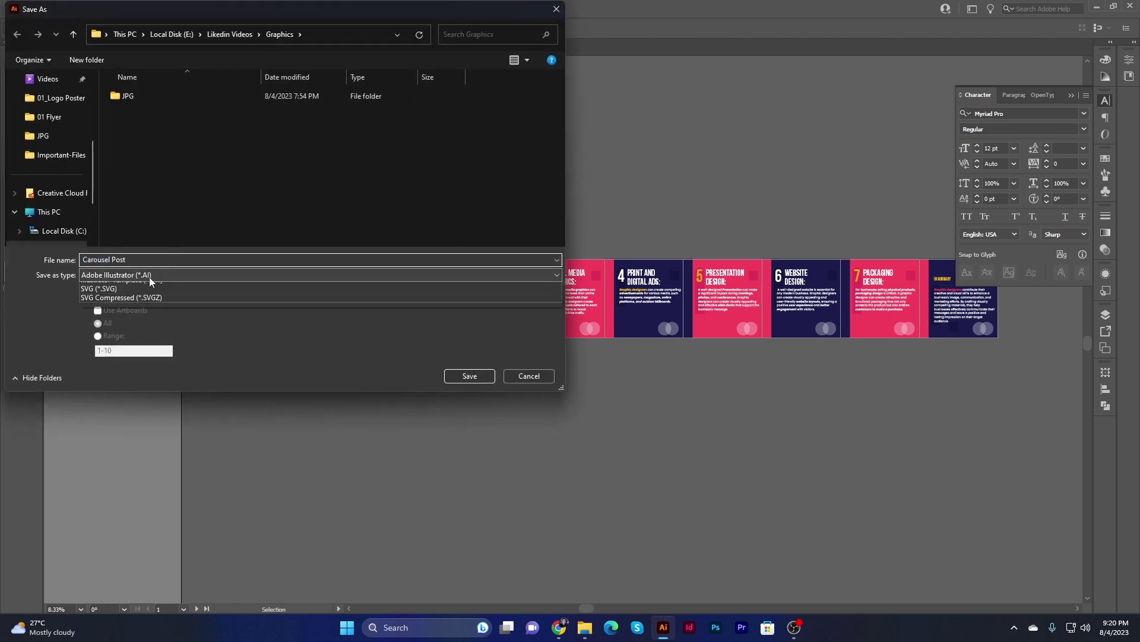
pyautogui.click(149, 275)
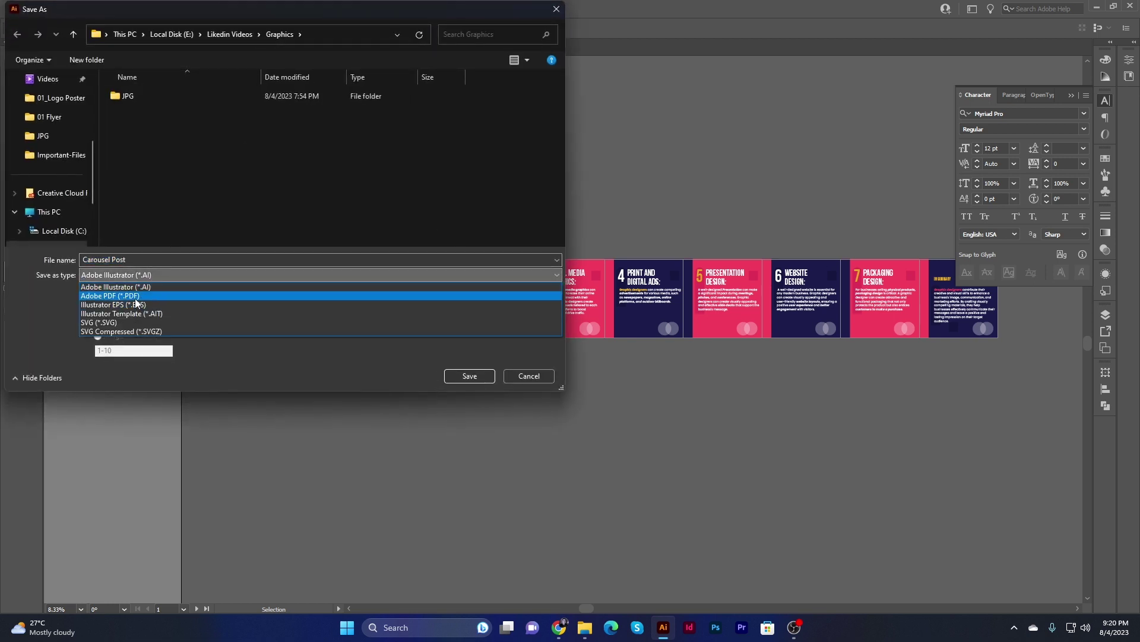
pyautogui.click(134, 297)
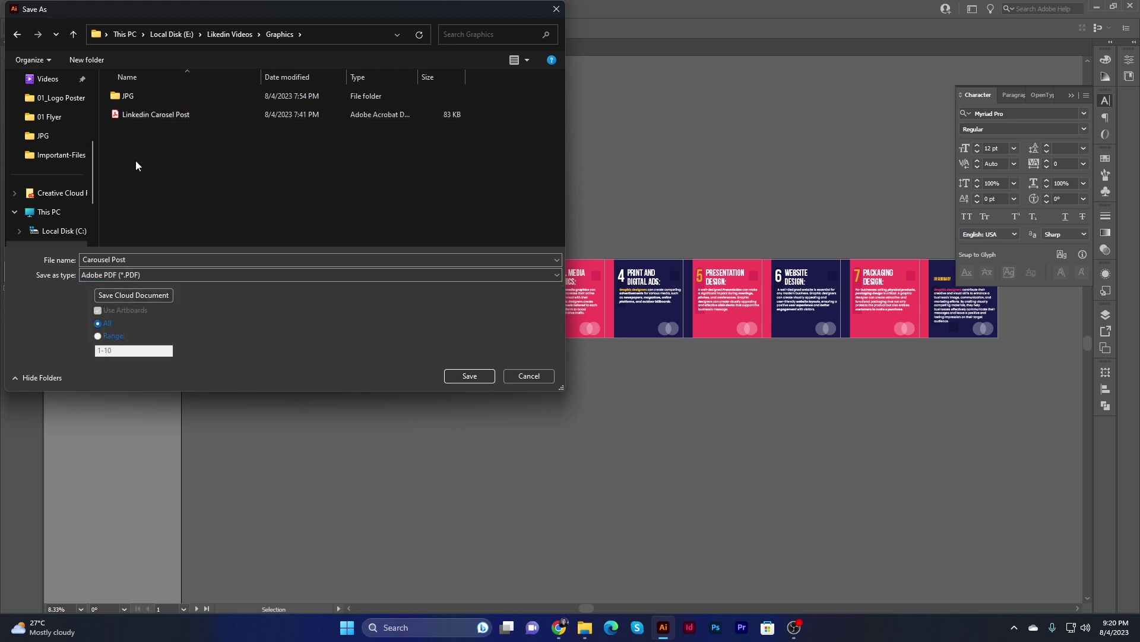
pyautogui.click(153, 115)
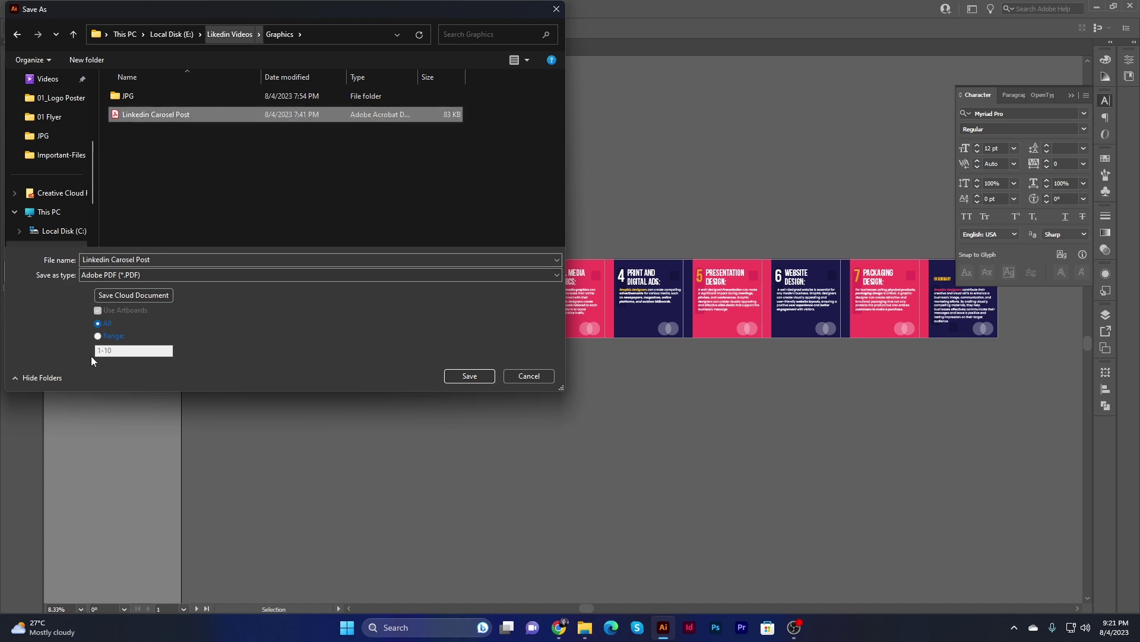
pyautogui.click(467, 377)
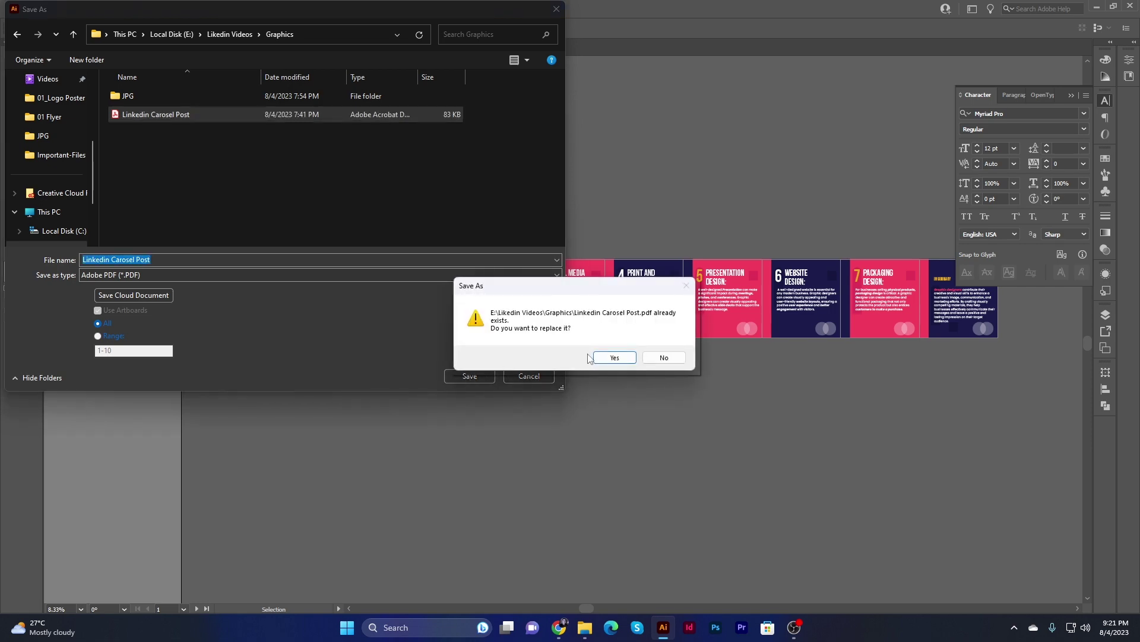
pyautogui.click(600, 360)
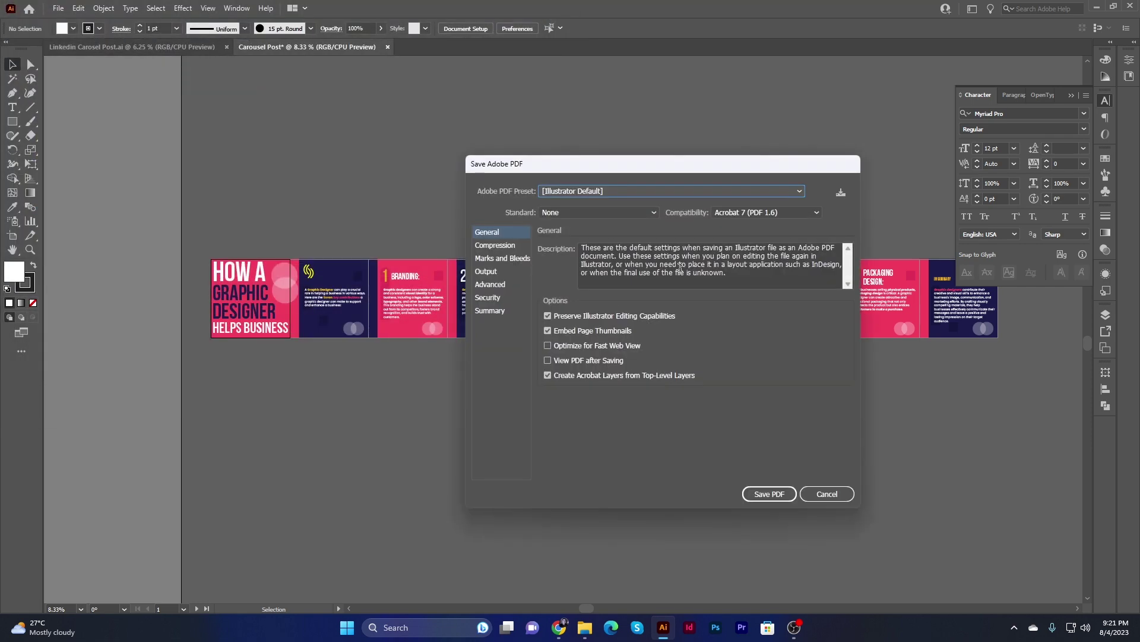
# Use the Illustrator Default PDF preset with Preserve Illustrator Editing Capabilities turned off, and save the PDF
pyautogui.click(552, 192)
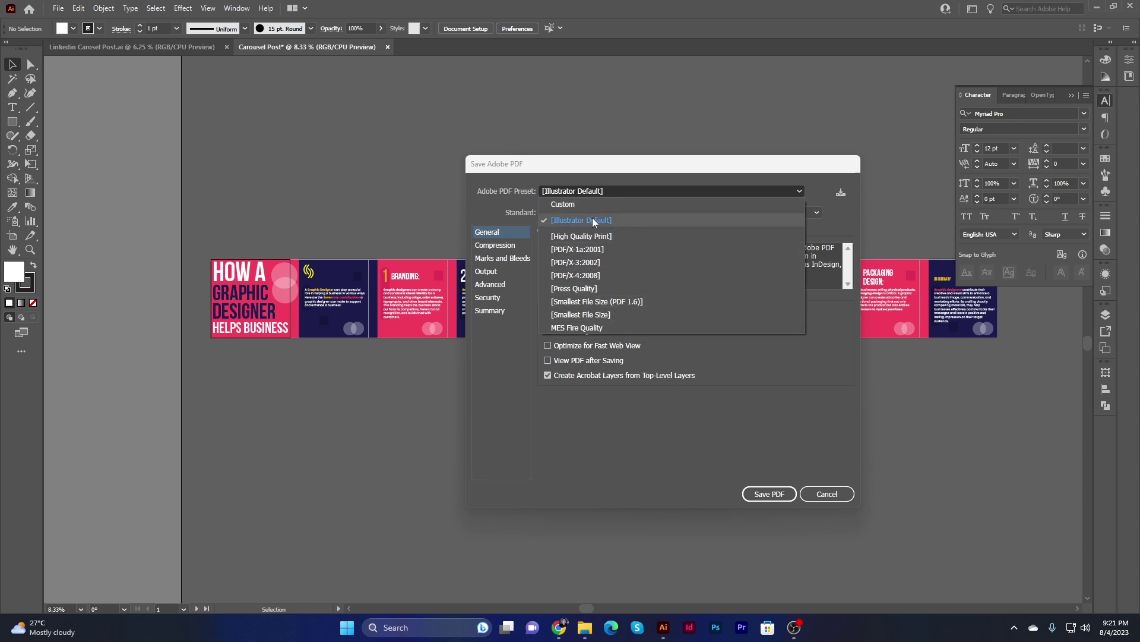
pyautogui.click(636, 220)
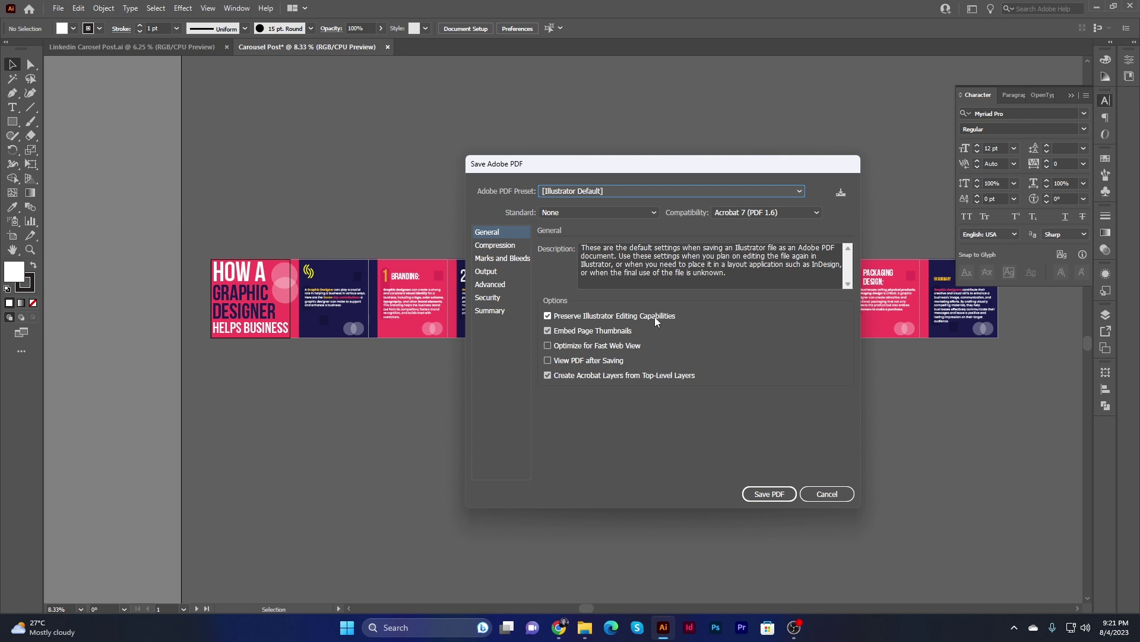
pyautogui.click(550, 317)
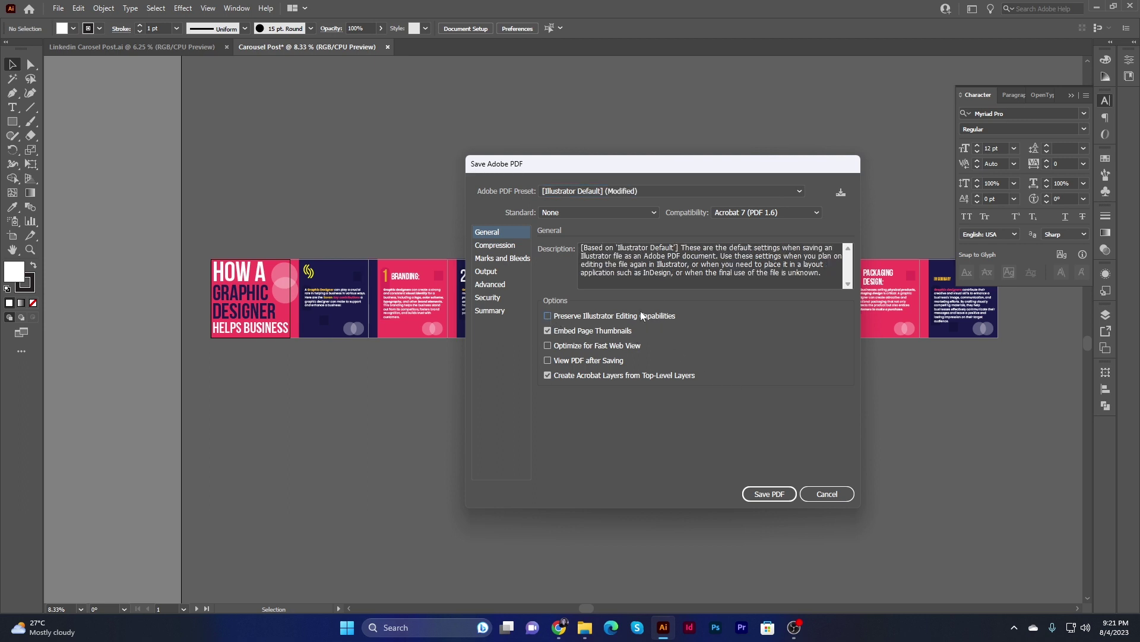
pyautogui.click(773, 495)
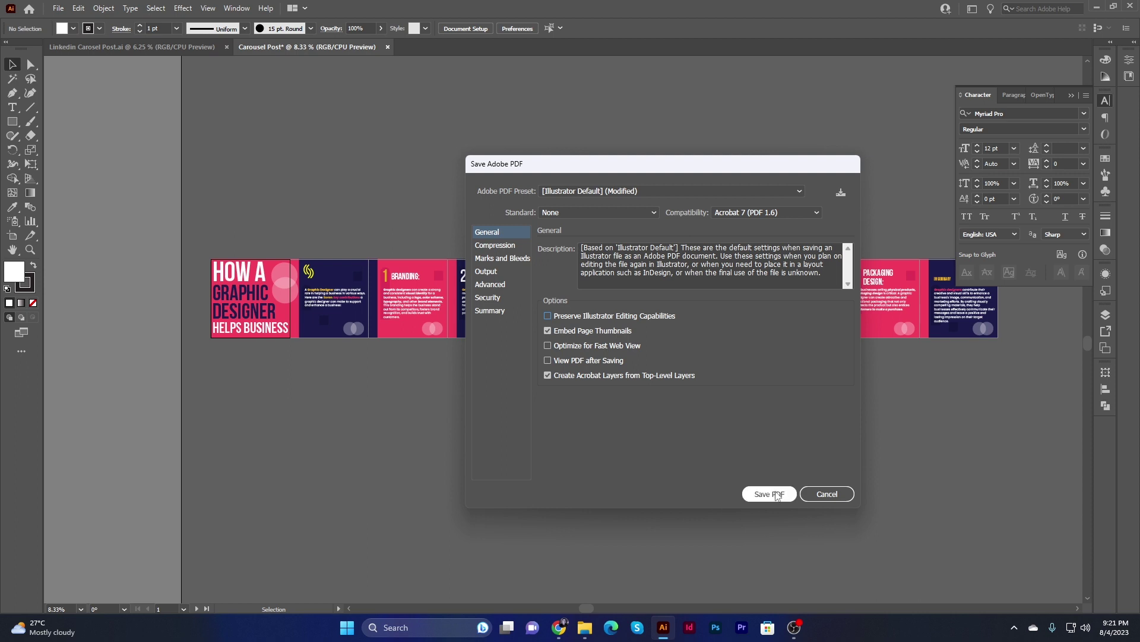
pyautogui.click(713, 360)
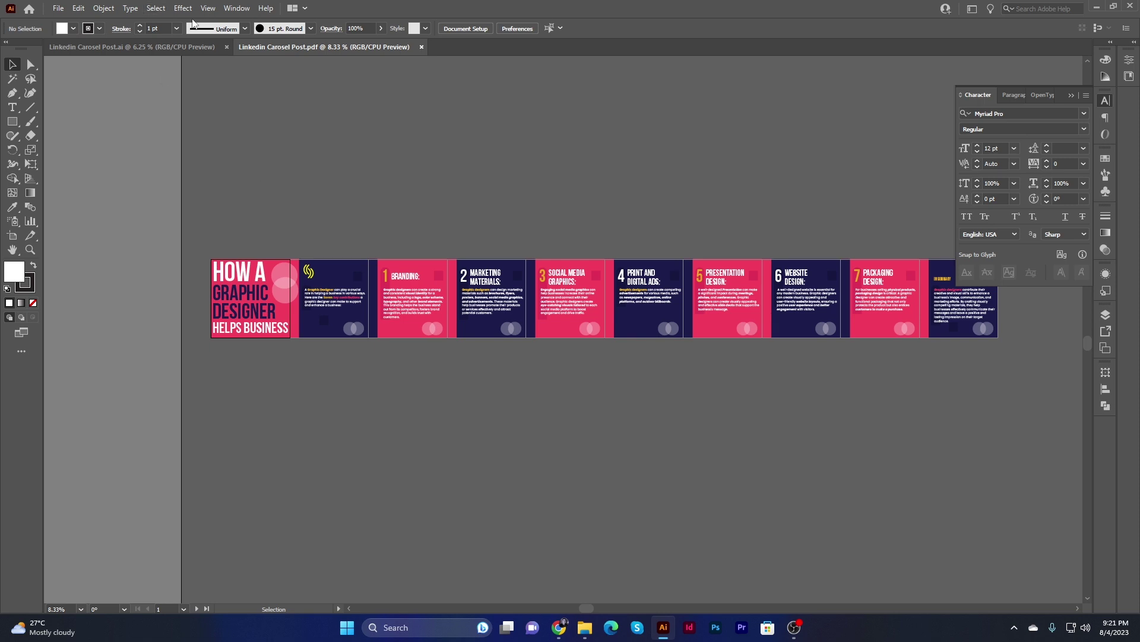
# Review the Export for Screens artboard, destination and format settings, and leave without exporting
pyautogui.click(58, 9)
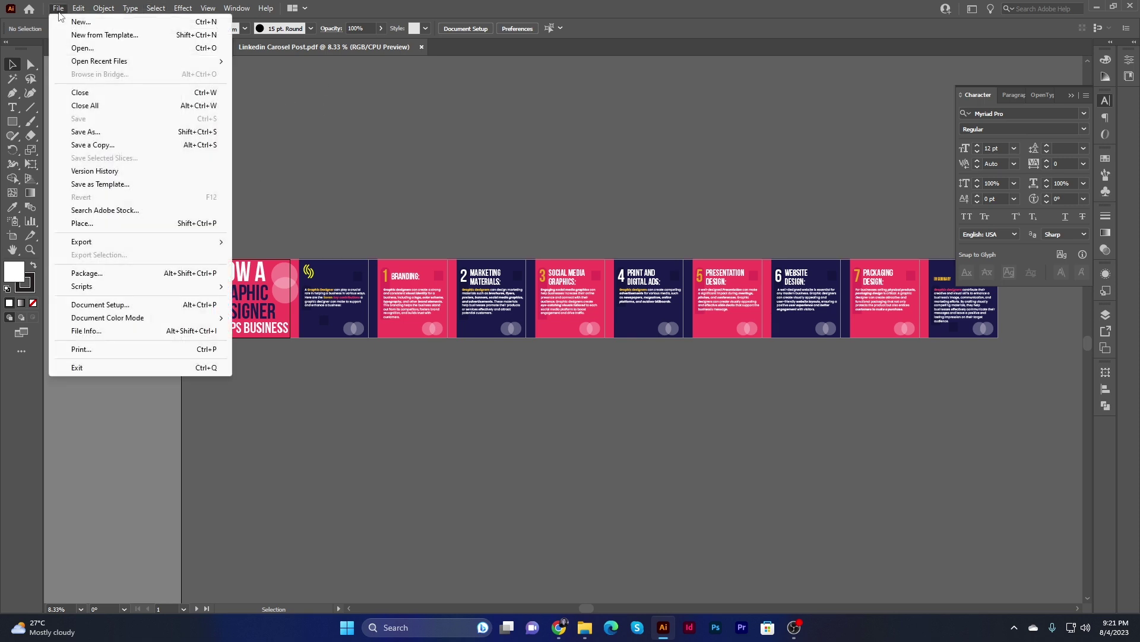
pyautogui.moveTo(136, 242)
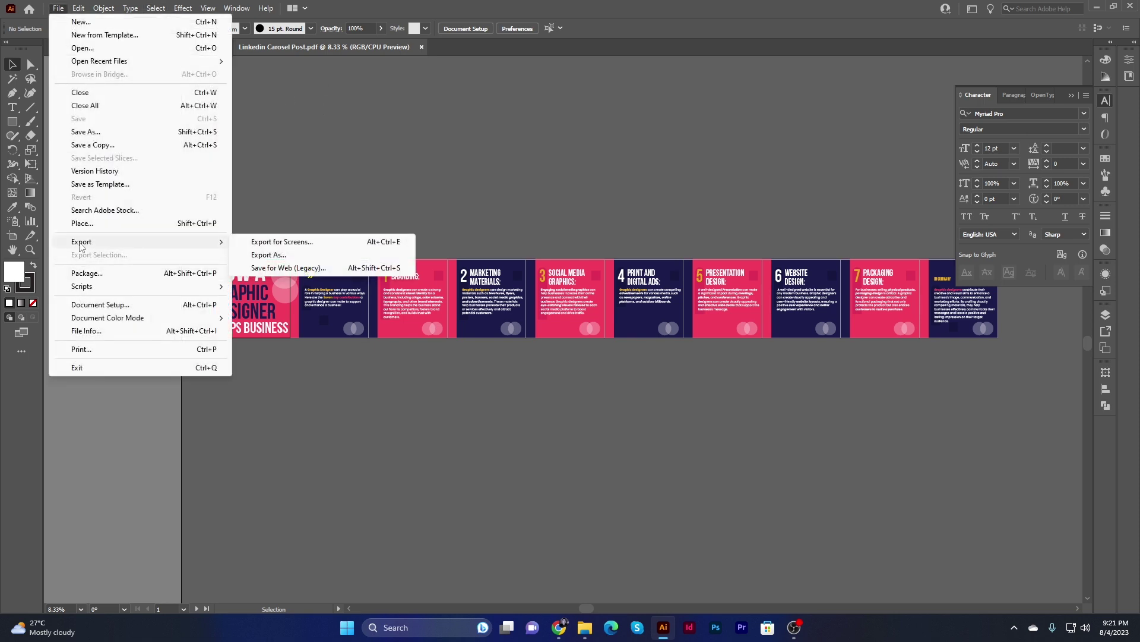
pyautogui.click(316, 244)
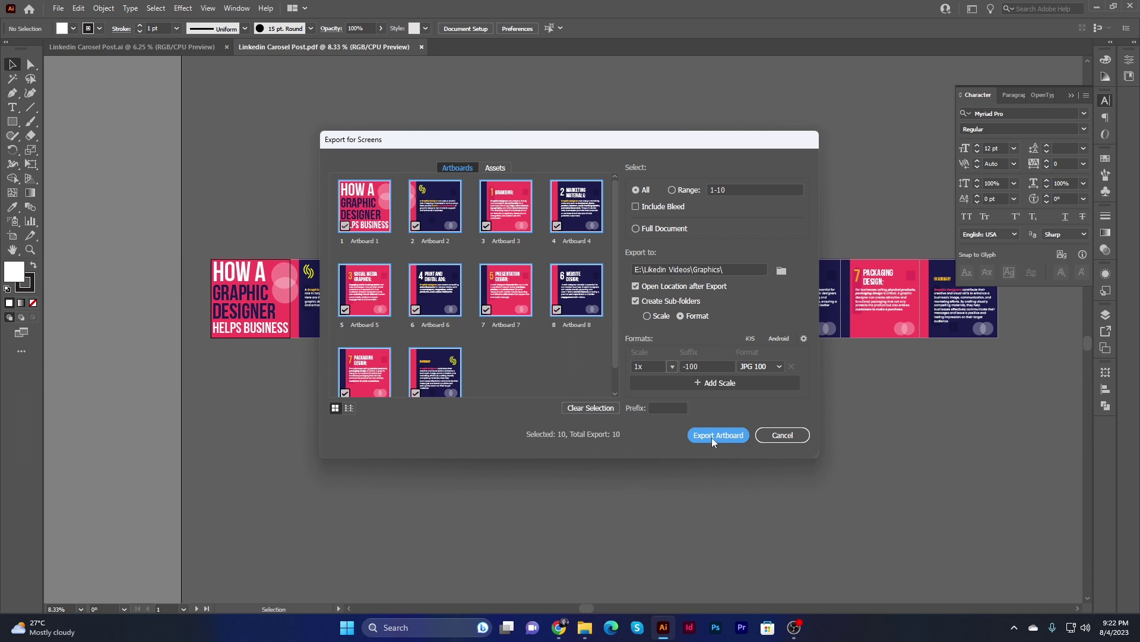
pyautogui.click(766, 442)
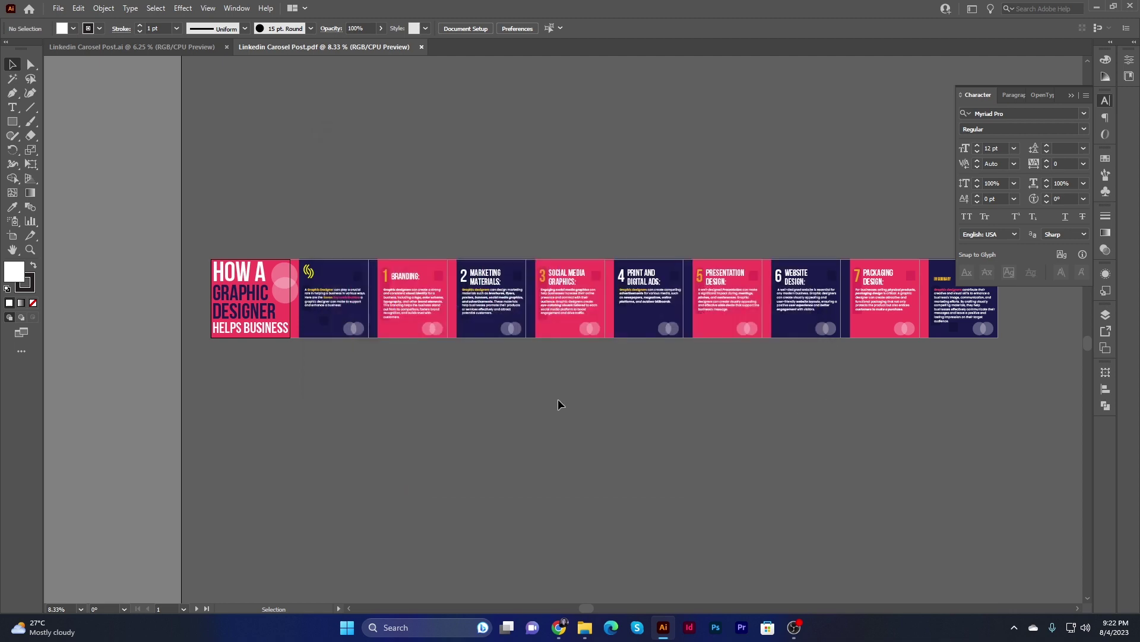